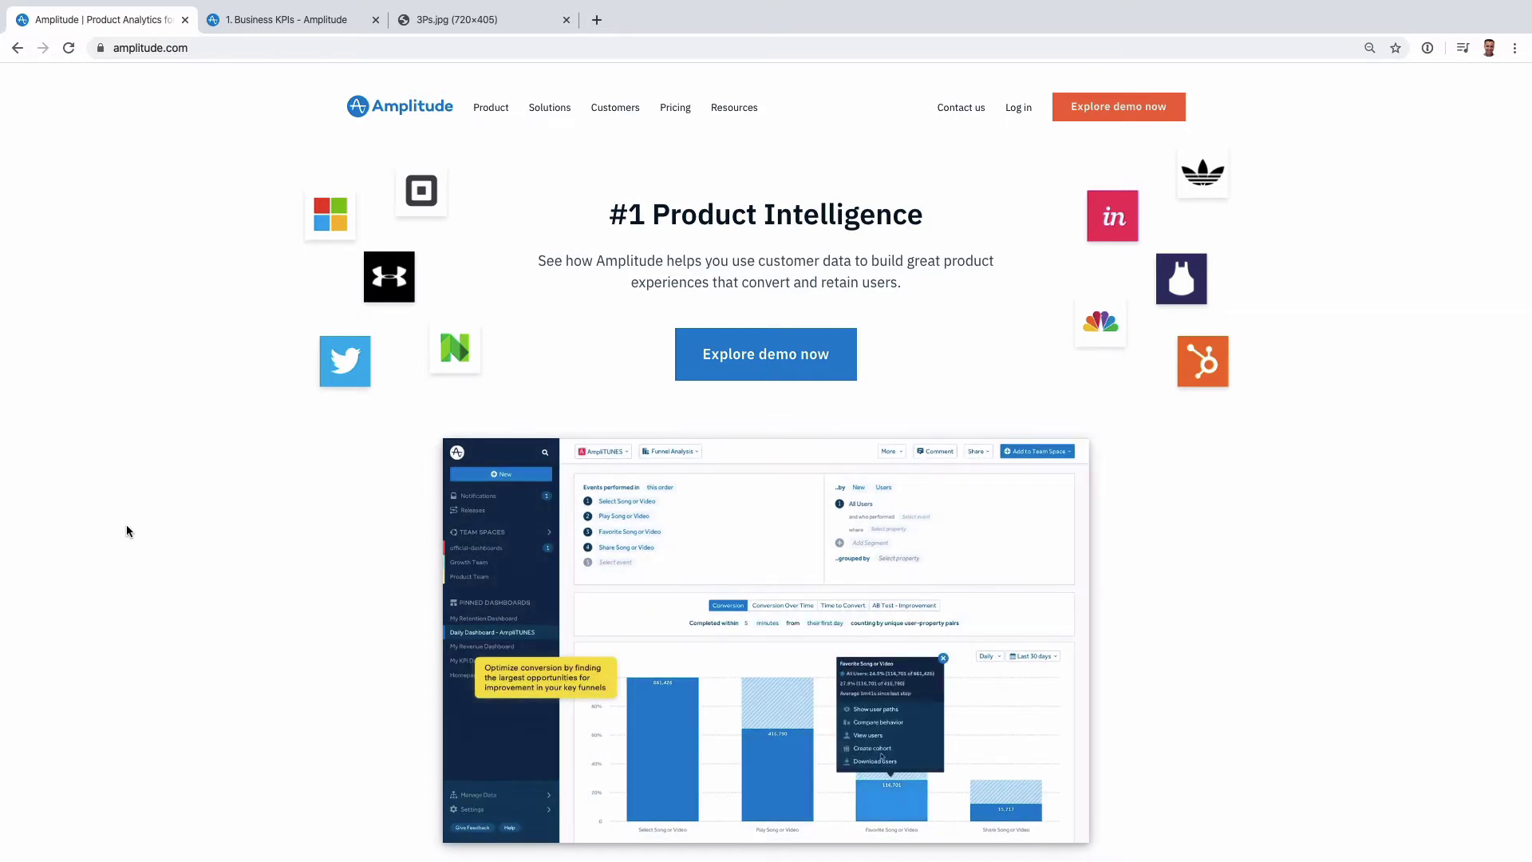
{"action": "scroll", "coordinate": [333, 532], "scroll_direction": "down", "scroll_amount": 2}
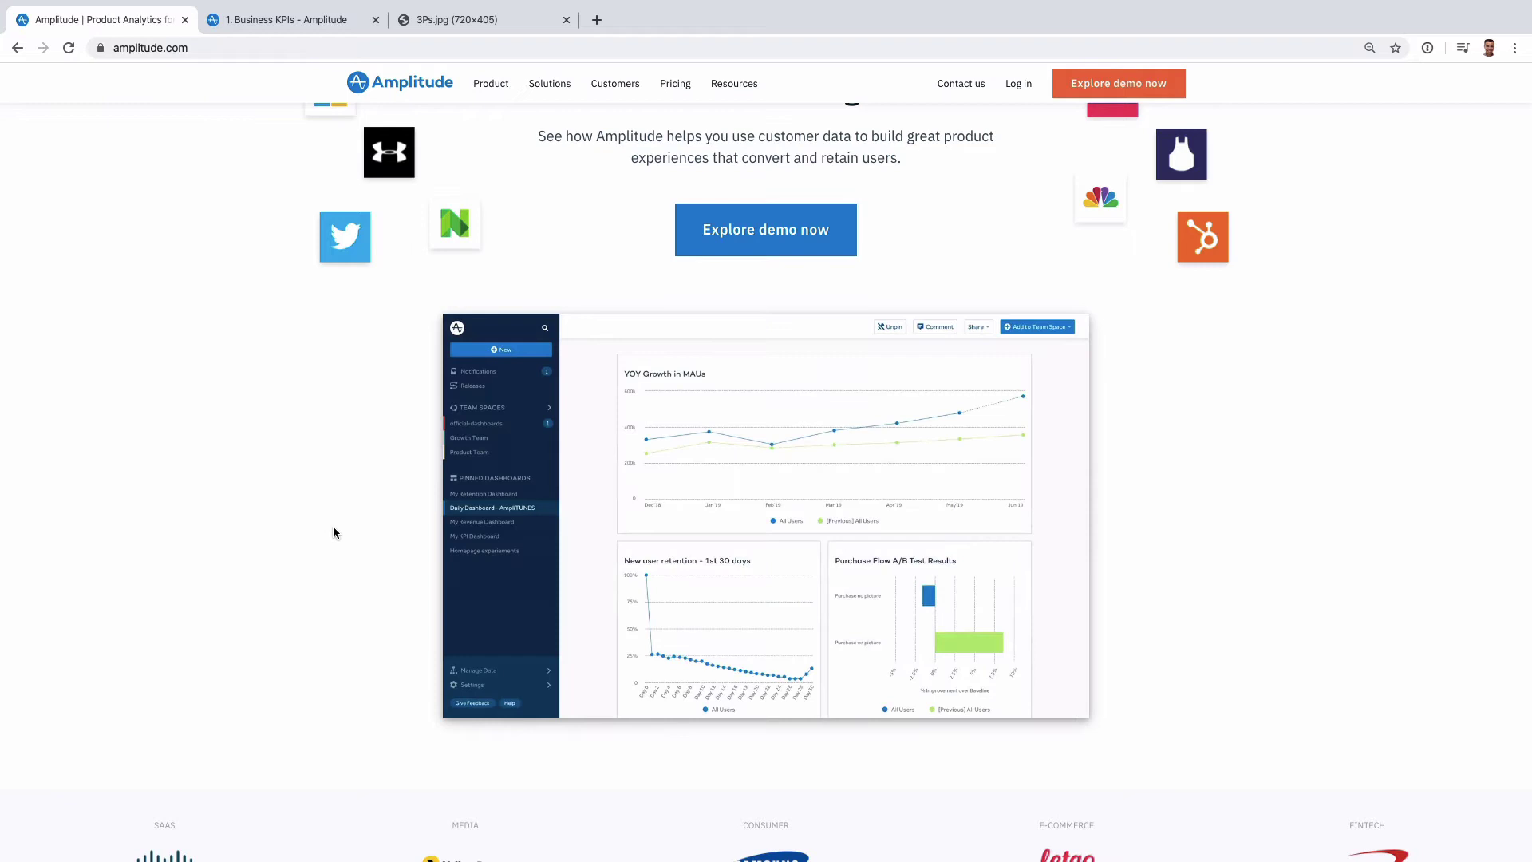
{"action": "scroll", "coordinate": [333, 531], "scroll_direction": "down", "scroll_amount": 5}
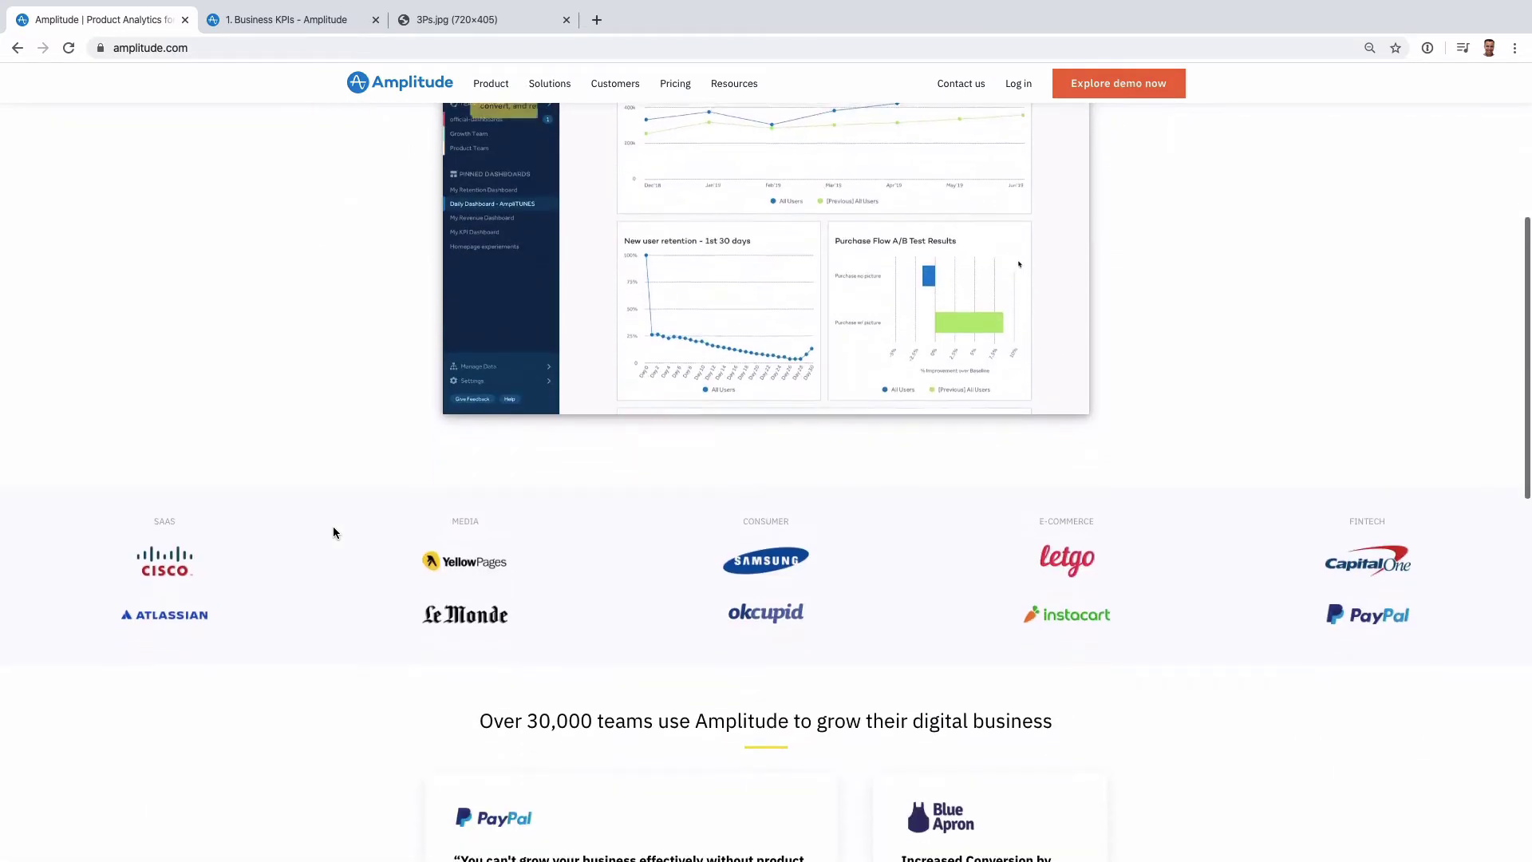
{"action": "scroll", "coordinate": [376, 691], "scroll_direction": "down", "scroll_amount": 9}
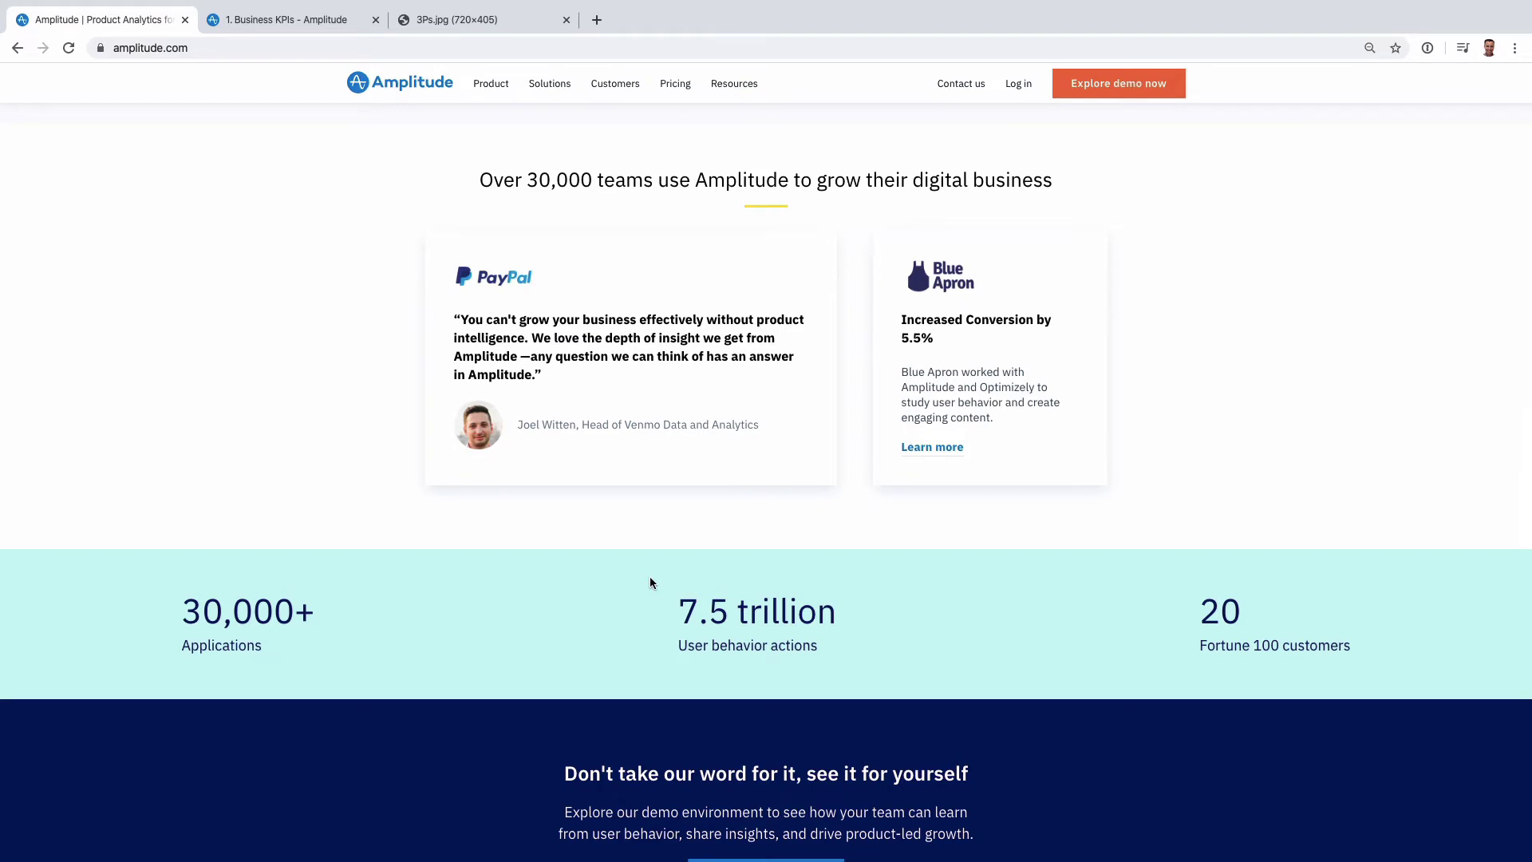
{"action": "scroll", "coordinate": [649, 581], "scroll_direction": "down", "scroll_amount": 7}
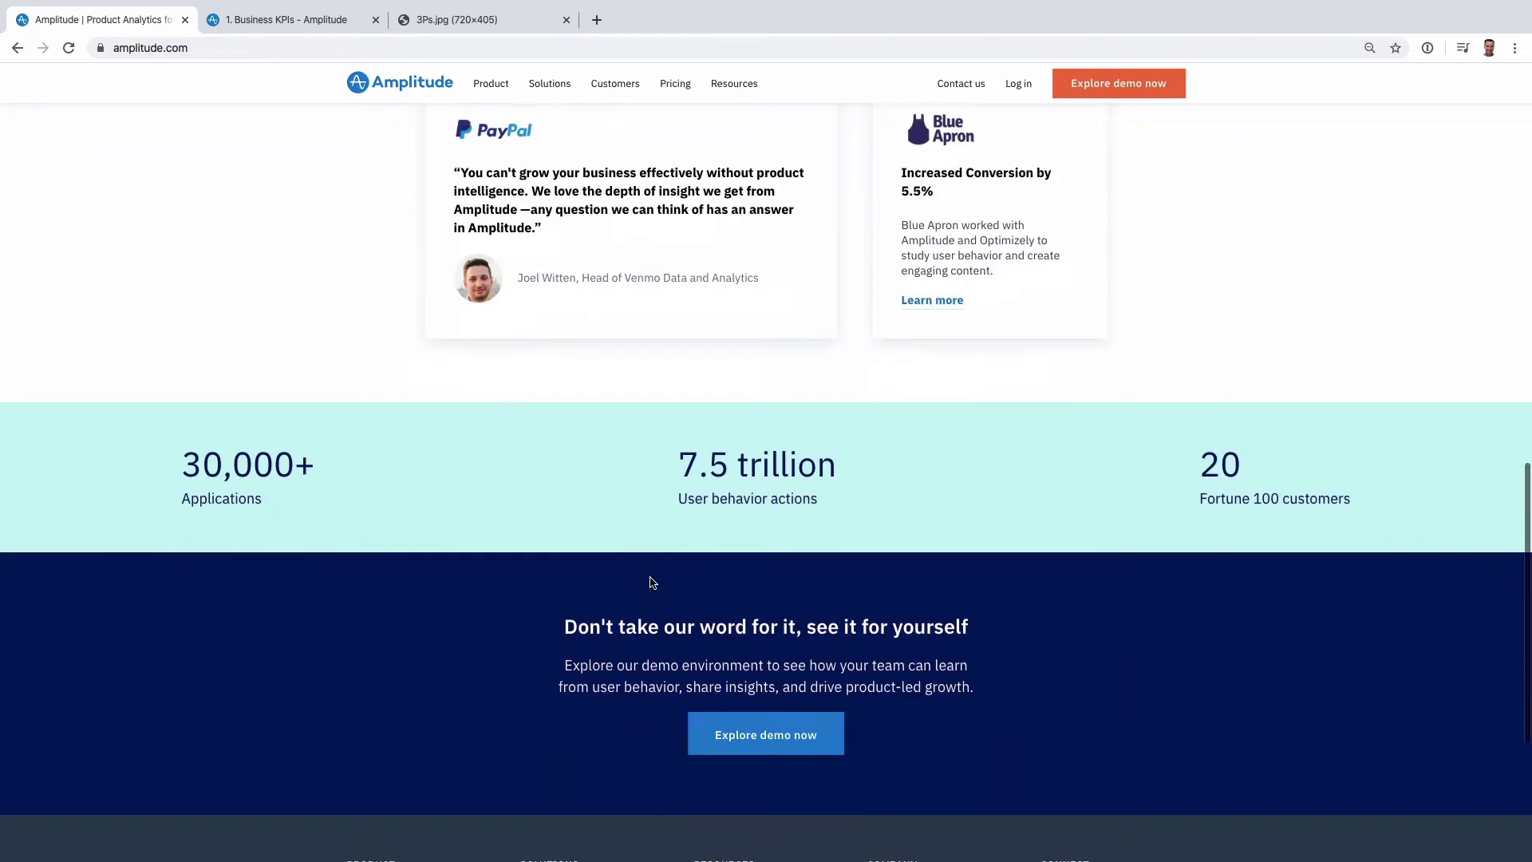
{"action": "scroll", "coordinate": [650, 581], "scroll_direction": "up", "scroll_amount": 8}
{"action": "scroll", "coordinate": [650, 581], "scroll_direction": "up", "scroll_amount": 14}
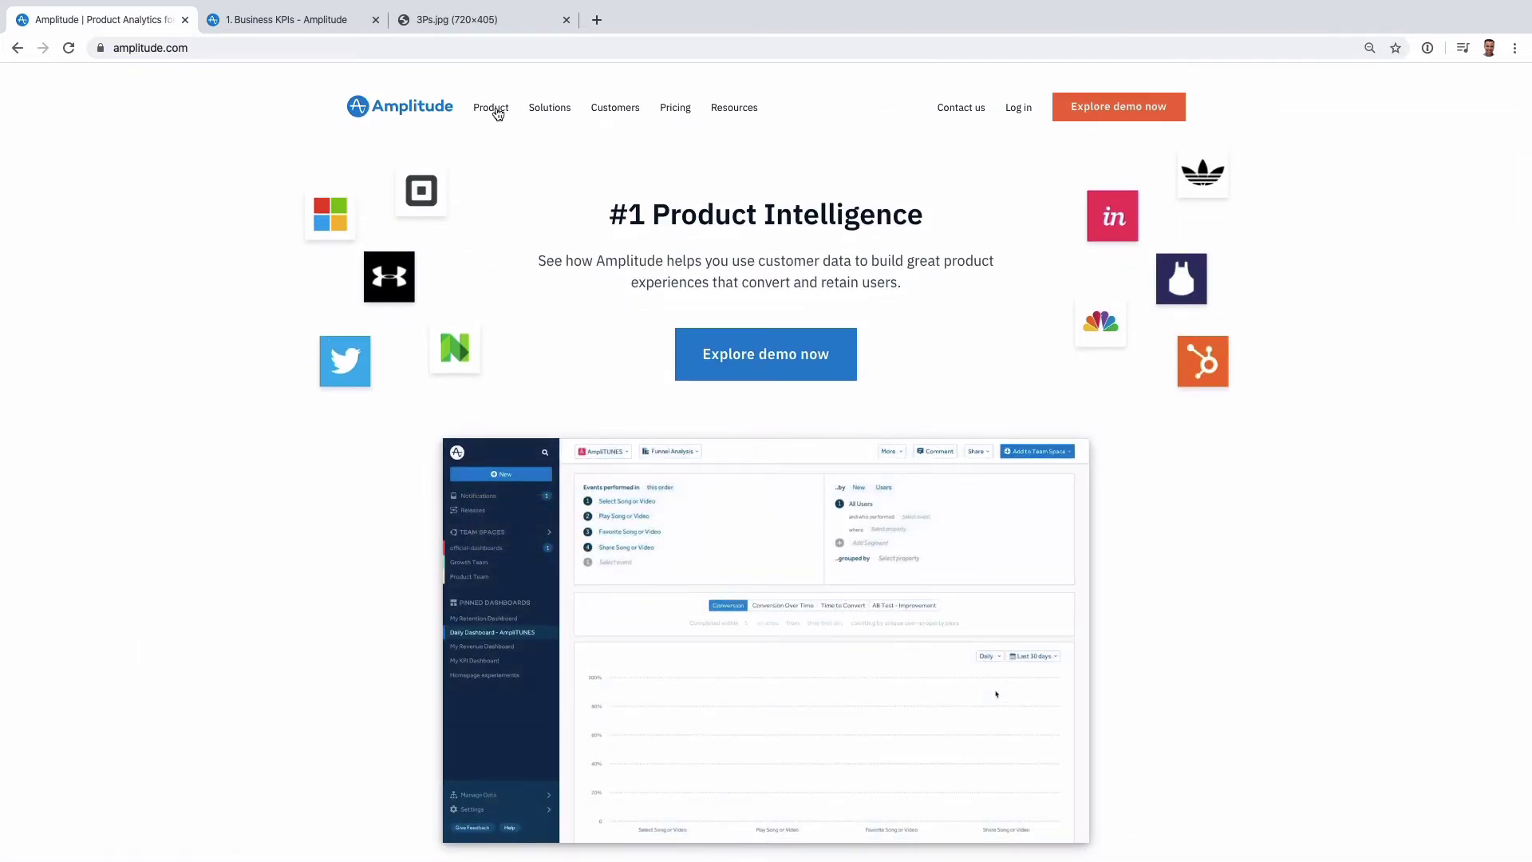
Step: Restore the page zoom and open Product > Behavioral Analytics Platform, then scroll it briefly
{"action": "key", "text": "ctrl+plus"}
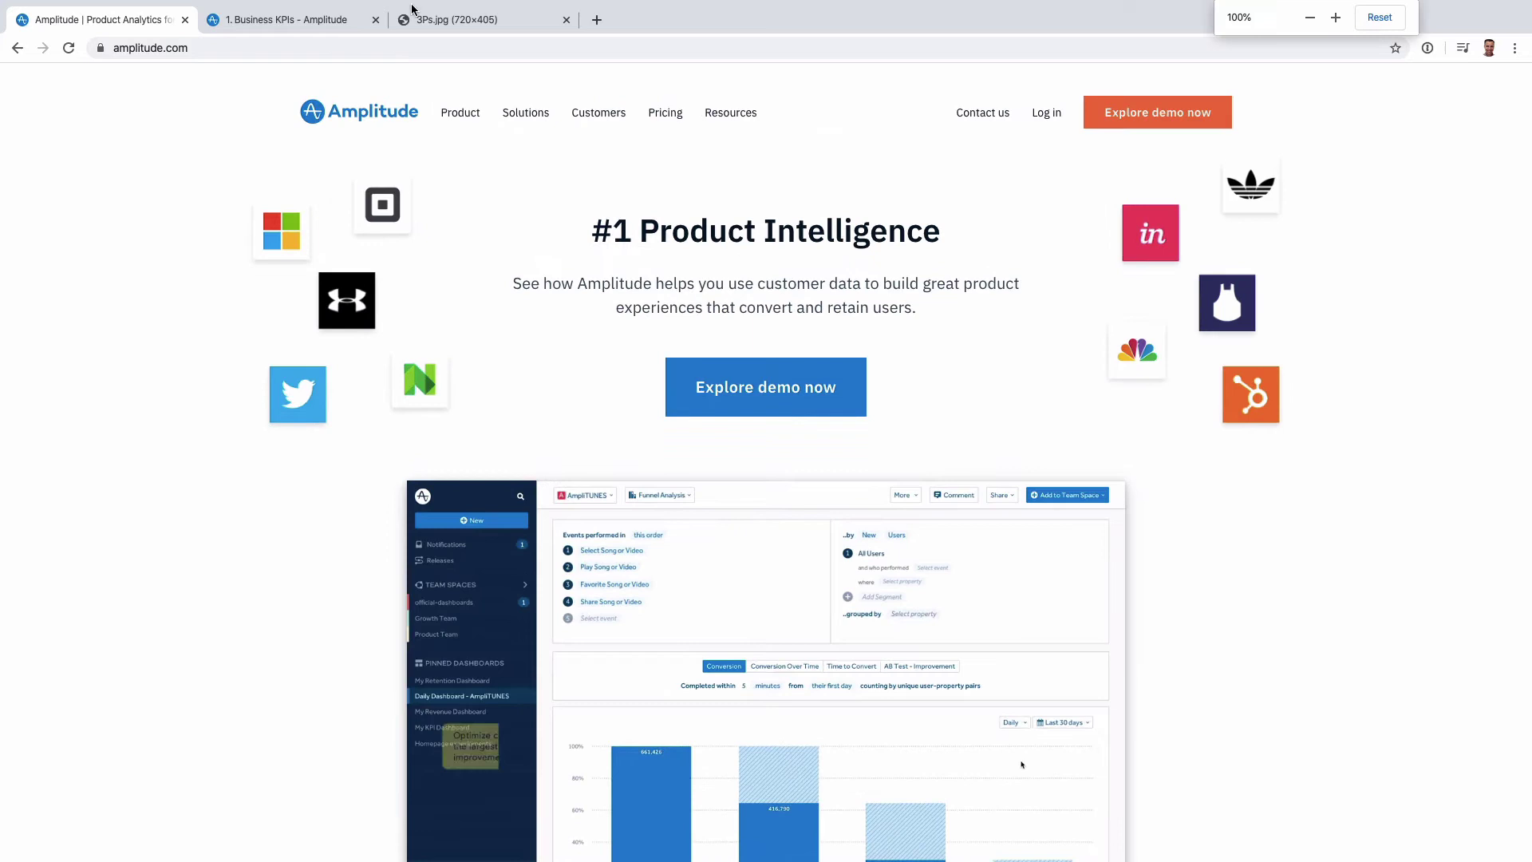
{"action": "mouse_move", "coordinate": [461, 113]}
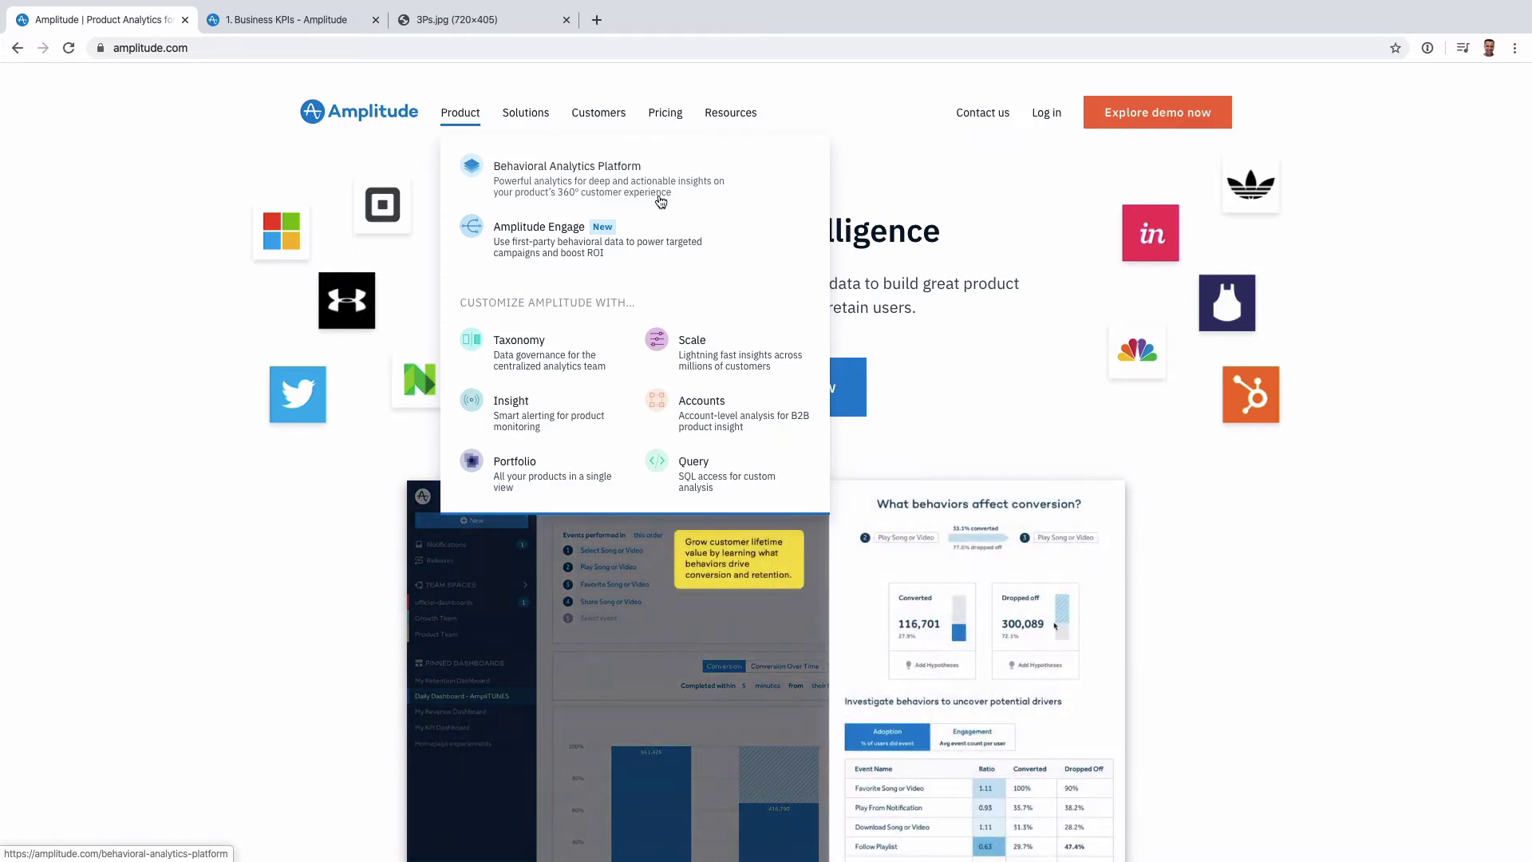
{"action": "left_click", "coordinate": [566, 181]}
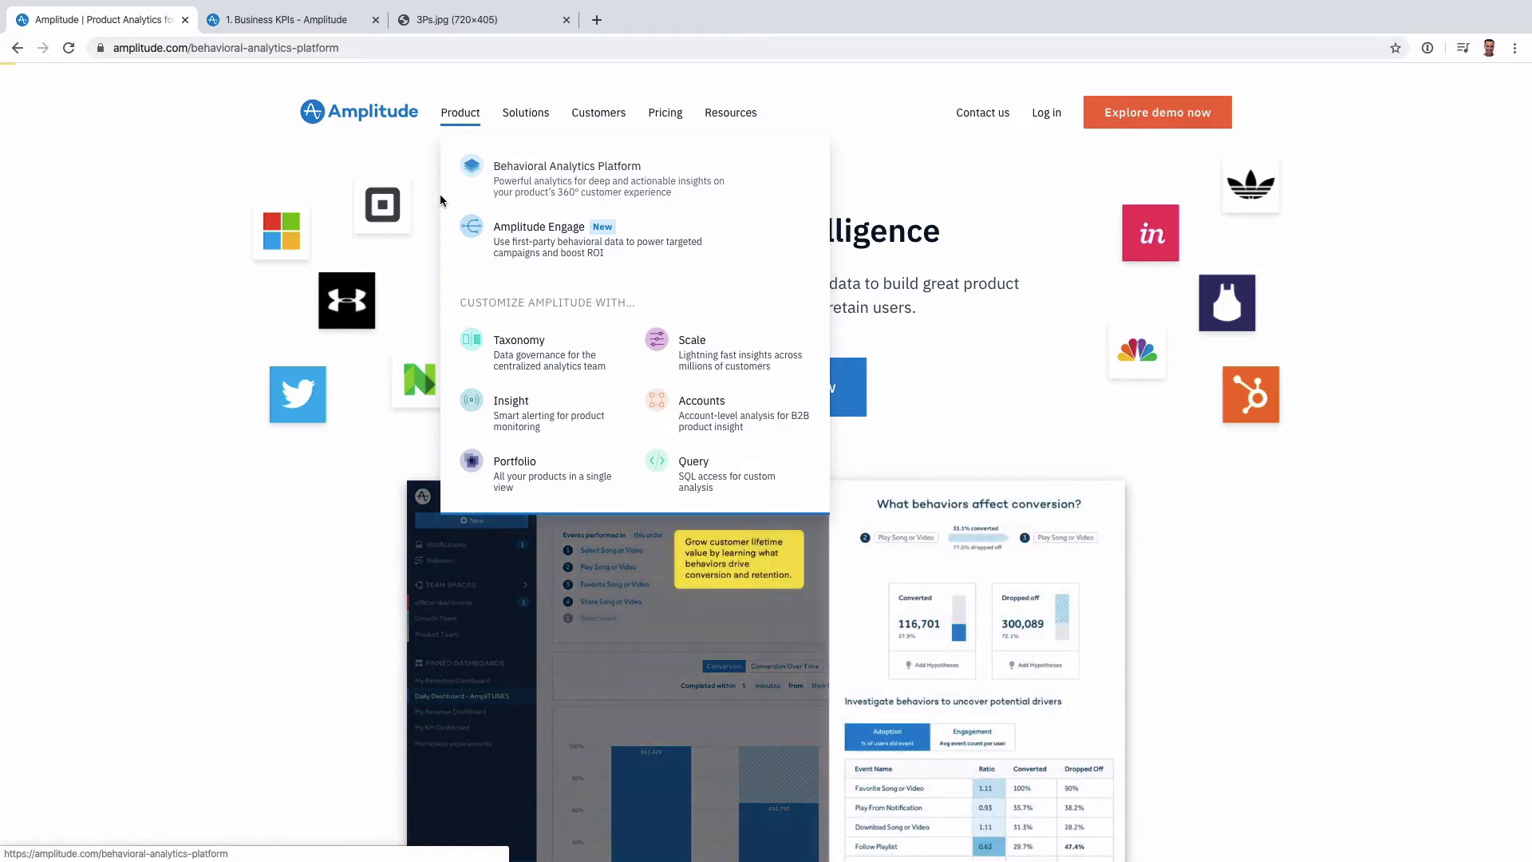
{"action": "scroll", "coordinate": [226, 385], "scroll_direction": "down", "scroll_amount": 4}
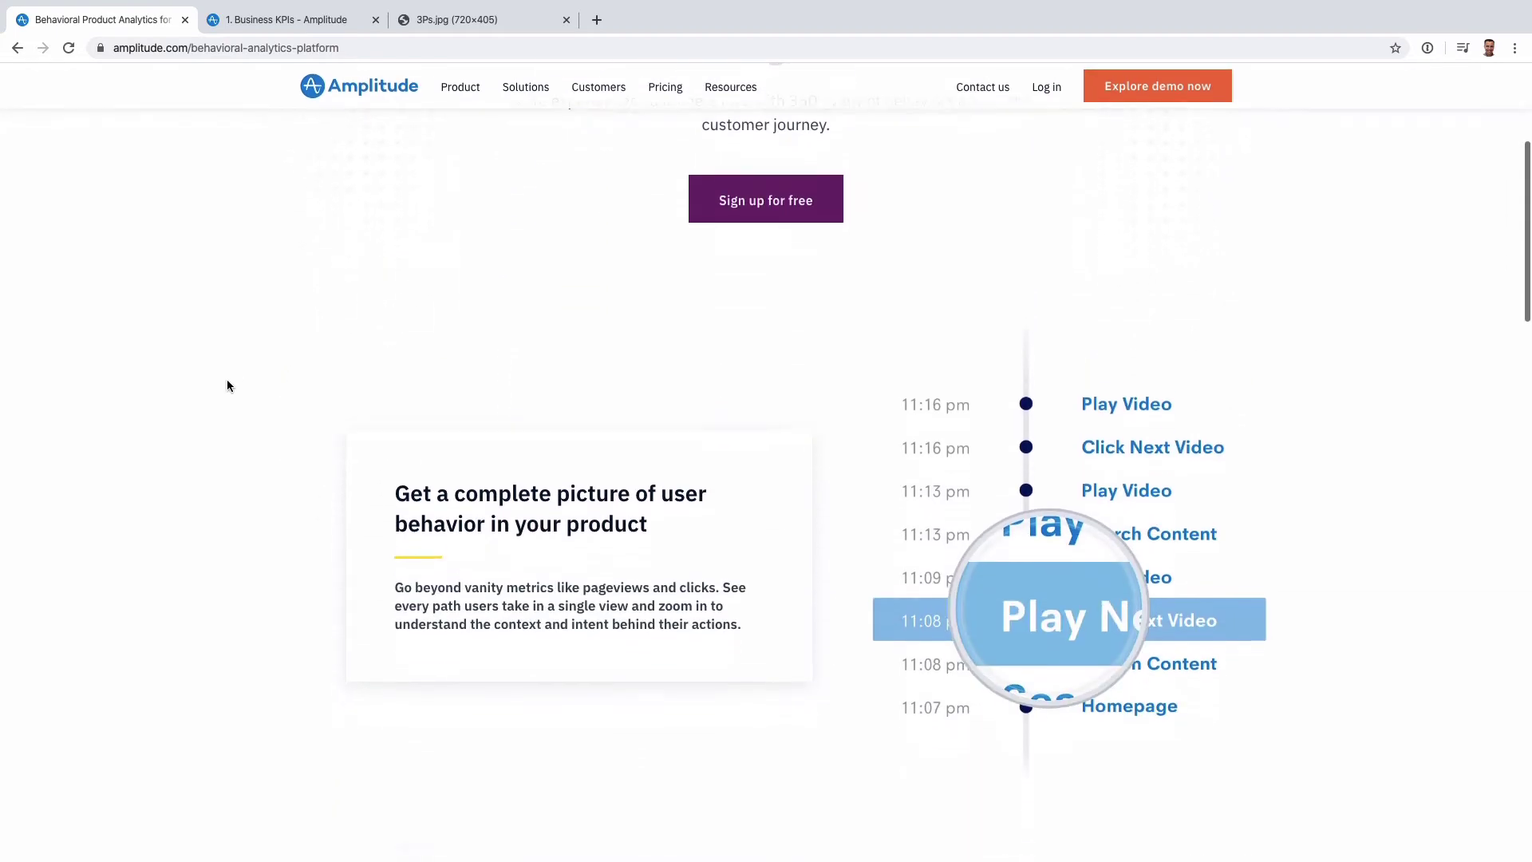
{"action": "scroll", "coordinate": [227, 386], "scroll_direction": "up", "scroll_amount": 4}
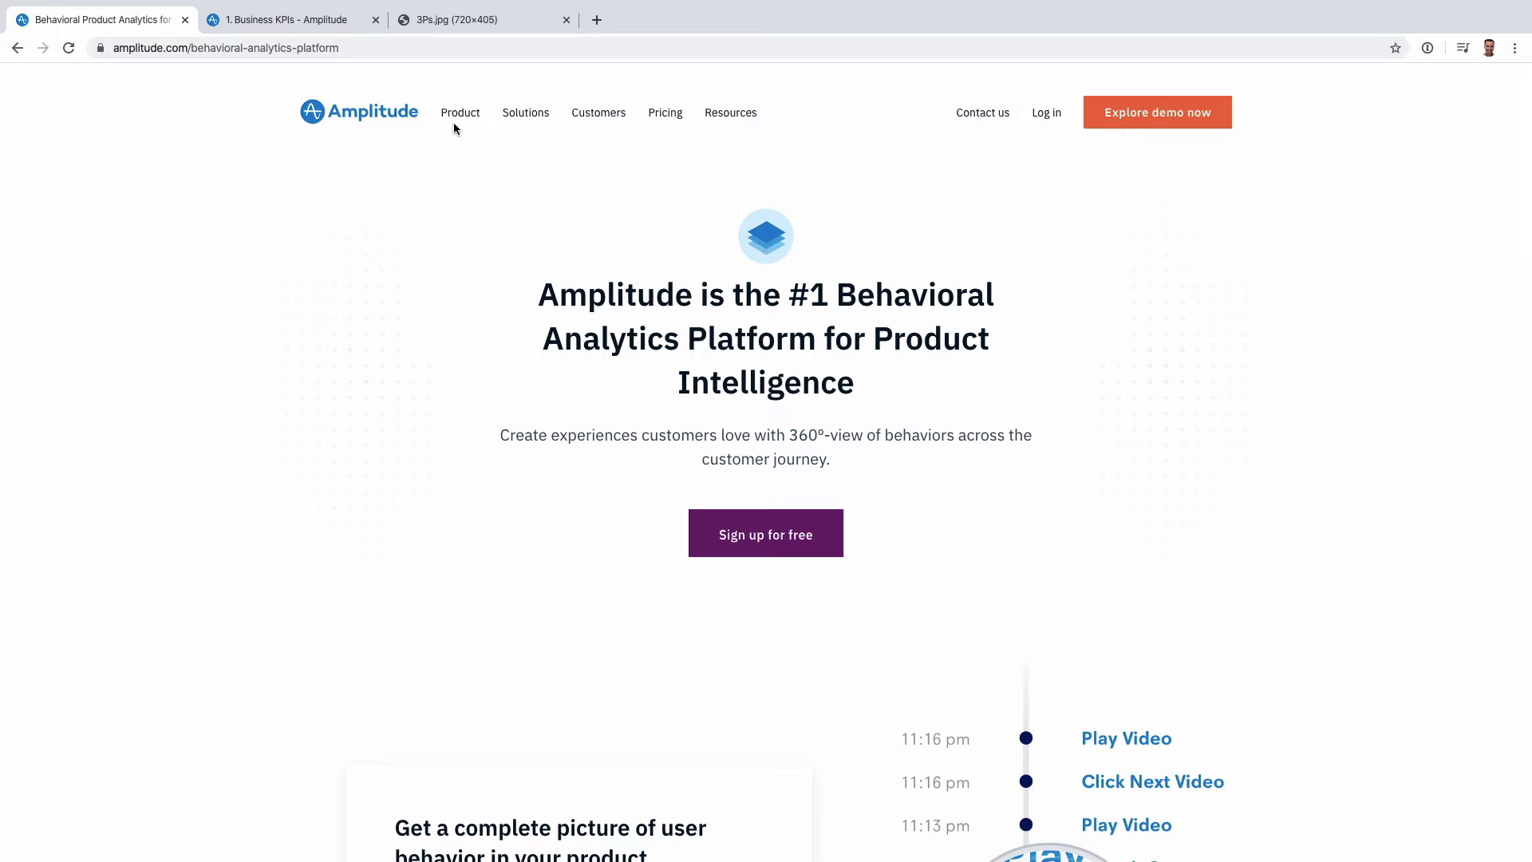
Step: Open the Amplitude Engage product page and scroll down through its content
{"action": "mouse_move", "coordinate": [455, 120]}
{"action": "left_click", "coordinate": [553, 240]}
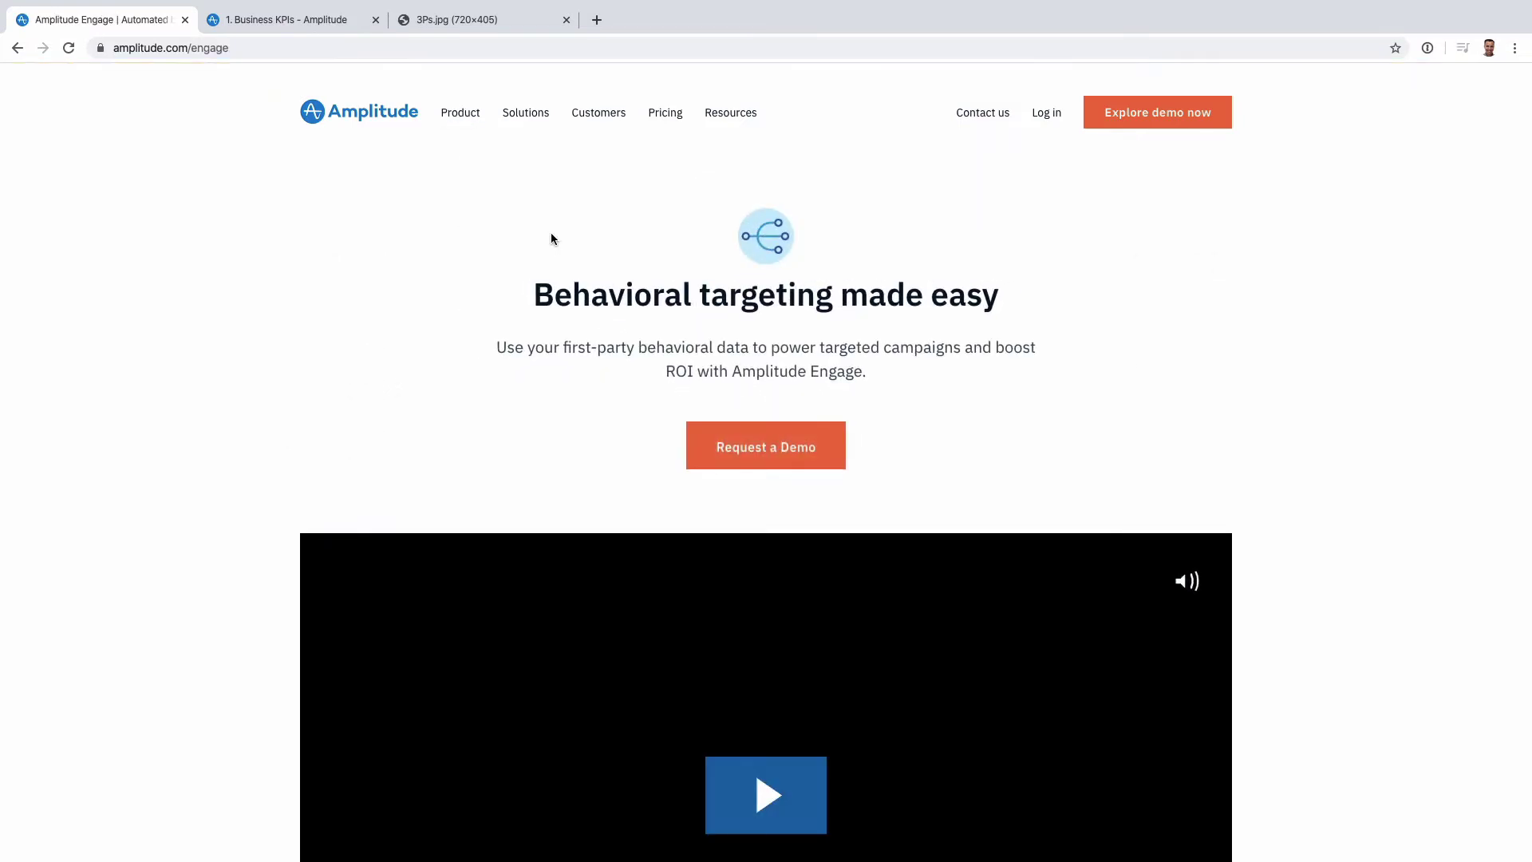
{"action": "scroll", "coordinate": [149, 511], "scroll_direction": "down", "scroll_amount": 4}
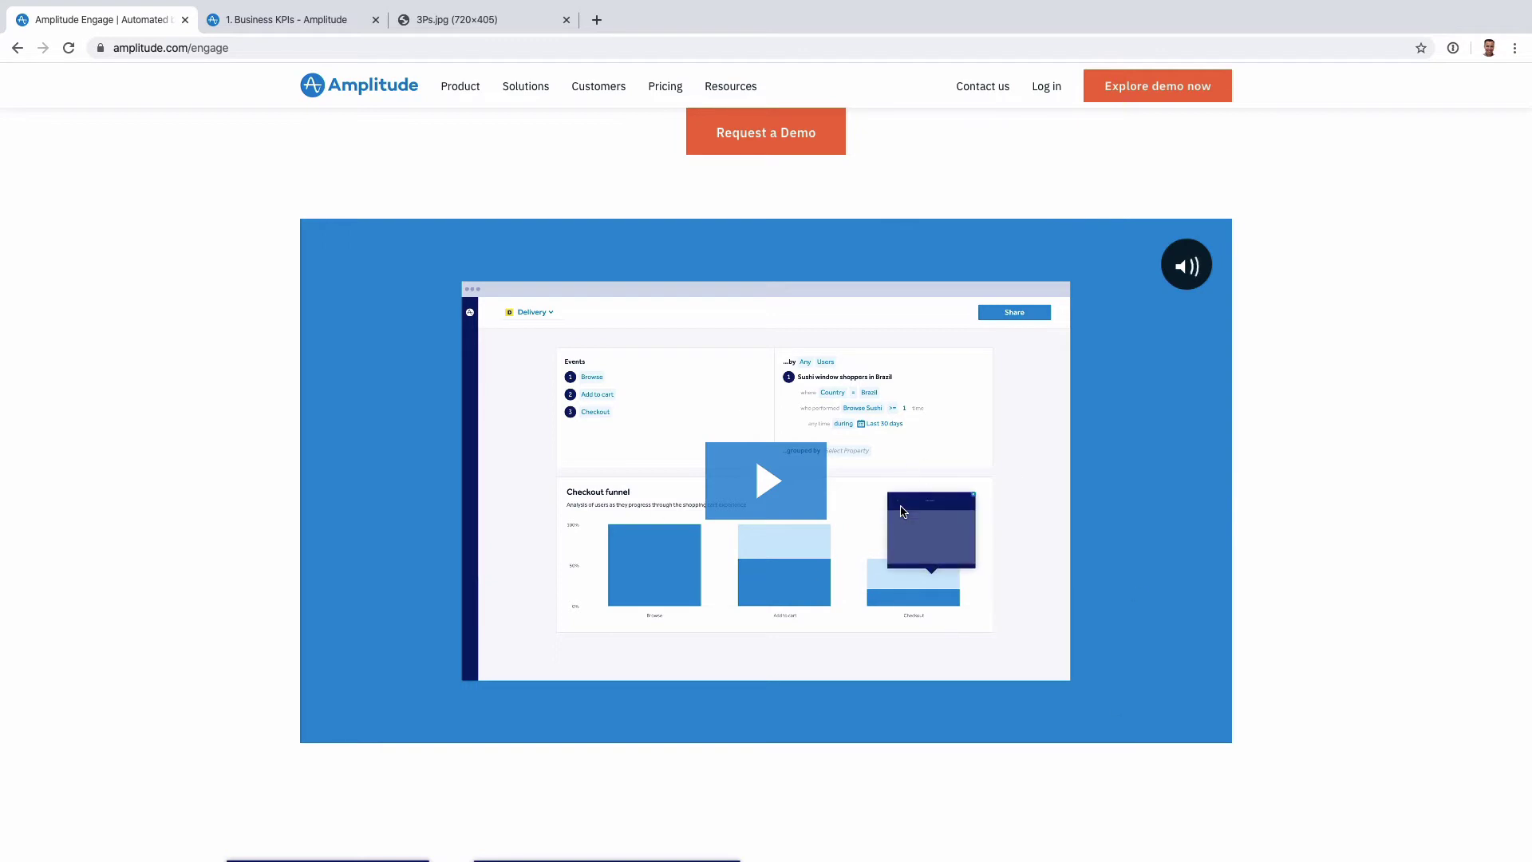
{"action": "scroll", "coordinate": [905, 512], "scroll_direction": "down", "scroll_amount": 1}
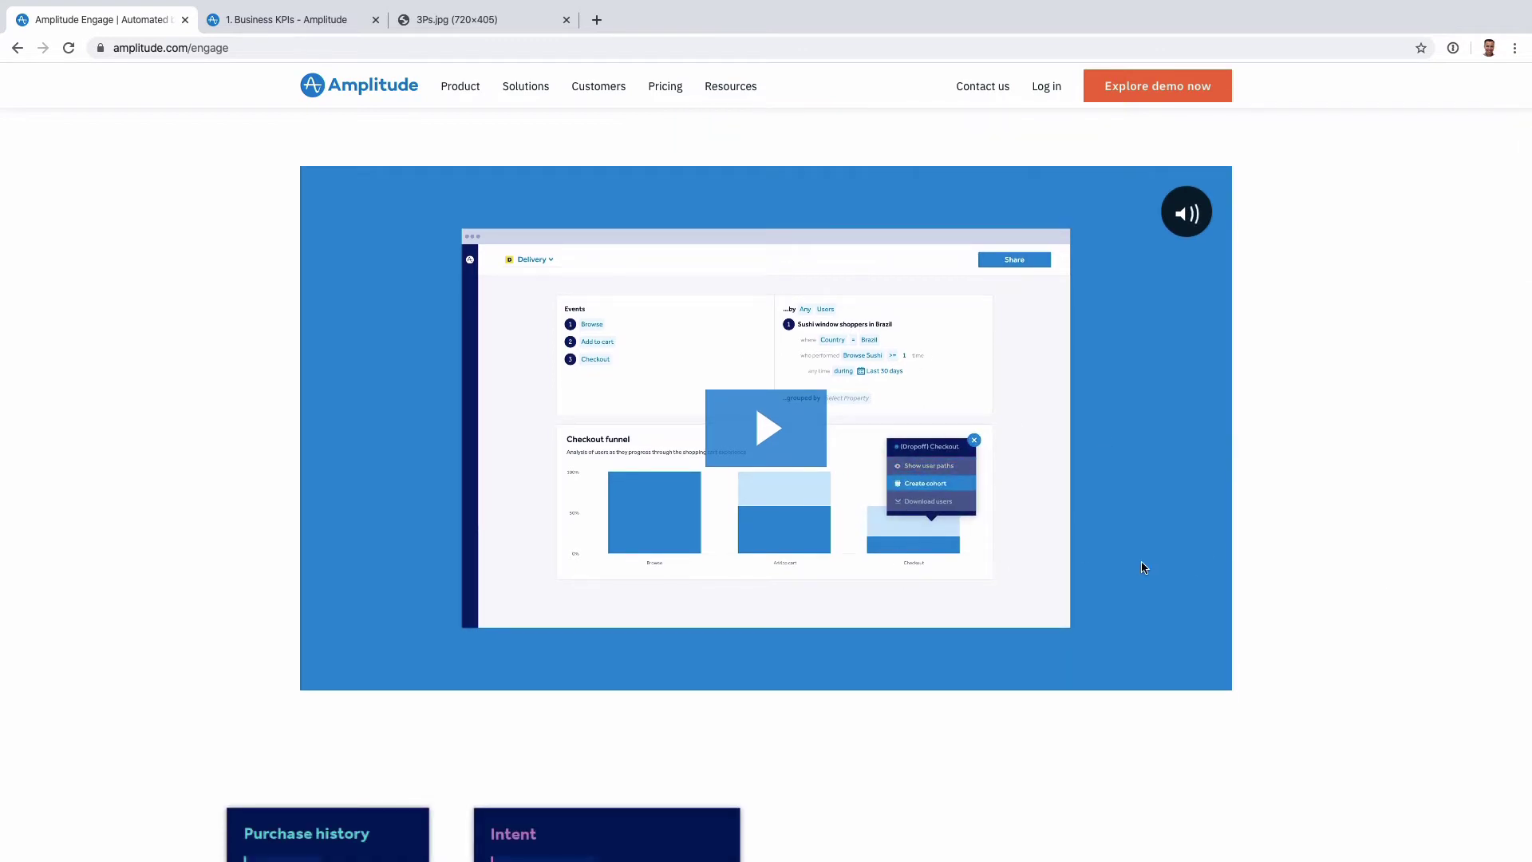
{"action": "scroll", "coordinate": [989, 695], "scroll_direction": "down", "scroll_amount": 15}
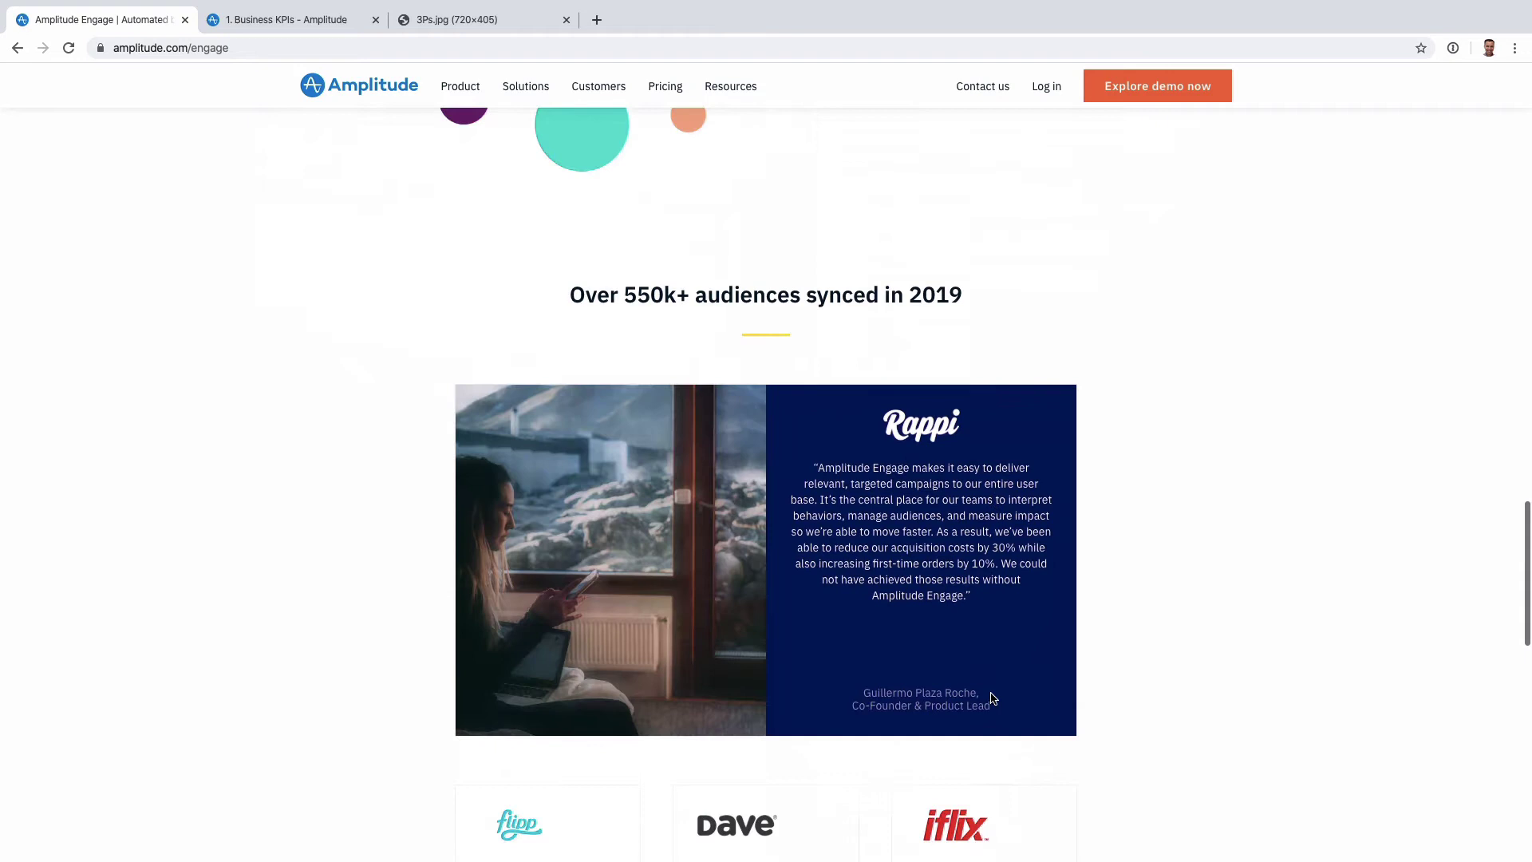
{"action": "scroll", "coordinate": [992, 698], "scroll_direction": "down", "scroll_amount": 10}
{"action": "scroll", "coordinate": [763, 431], "scroll_direction": "down", "scroll_amount": 2}
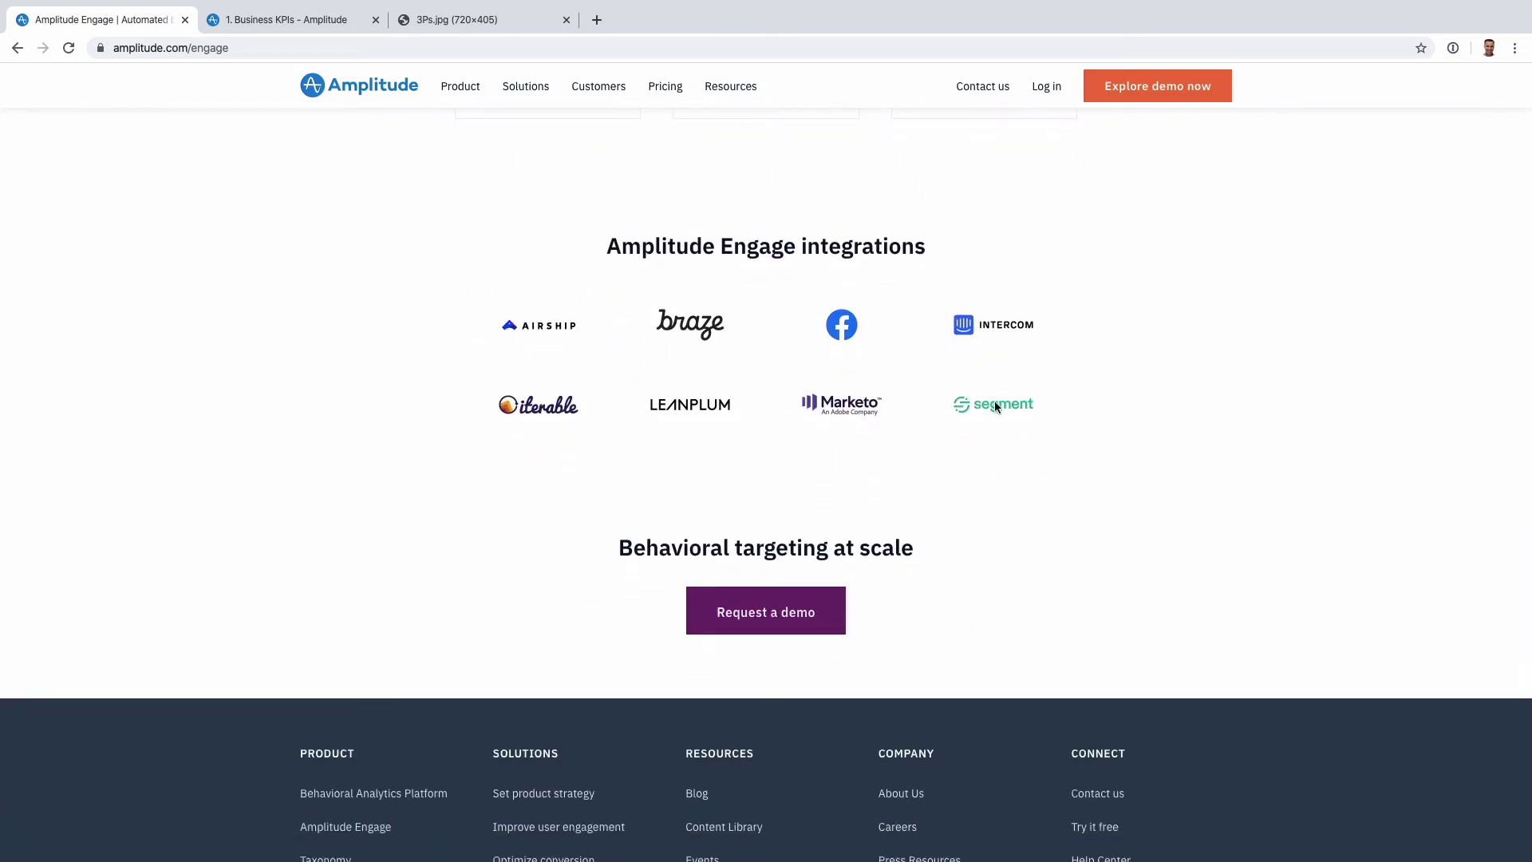
Step: Scroll back up the Engage page and return to the homepage via the Amplitude logo
{"action": "scroll", "coordinate": [983, 311], "scroll_direction": "up", "scroll_amount": 12}
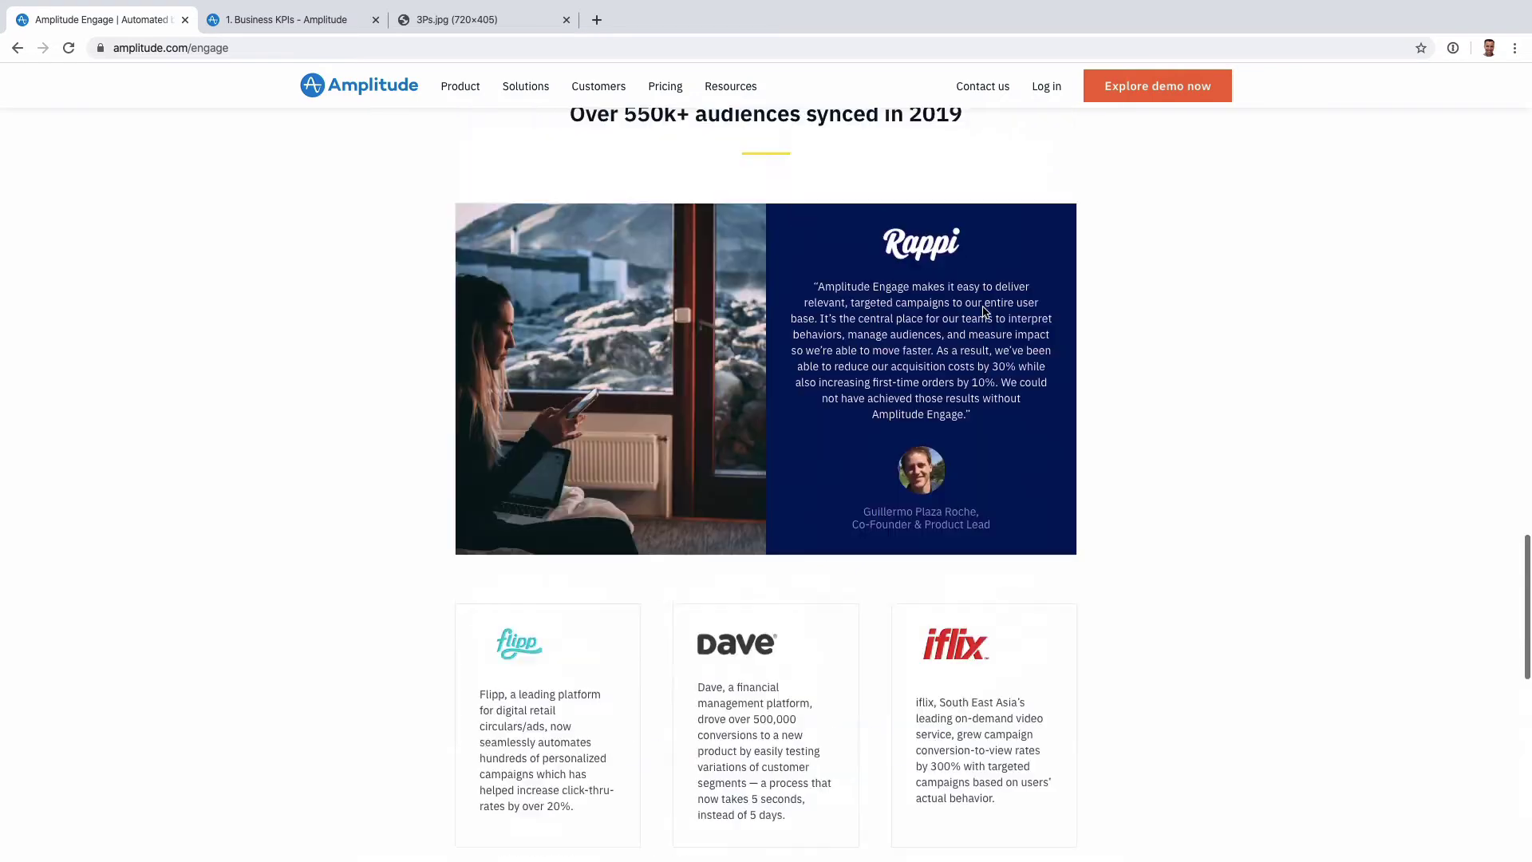
{"action": "scroll", "coordinate": [984, 311], "scroll_direction": "down", "scroll_amount": 13}
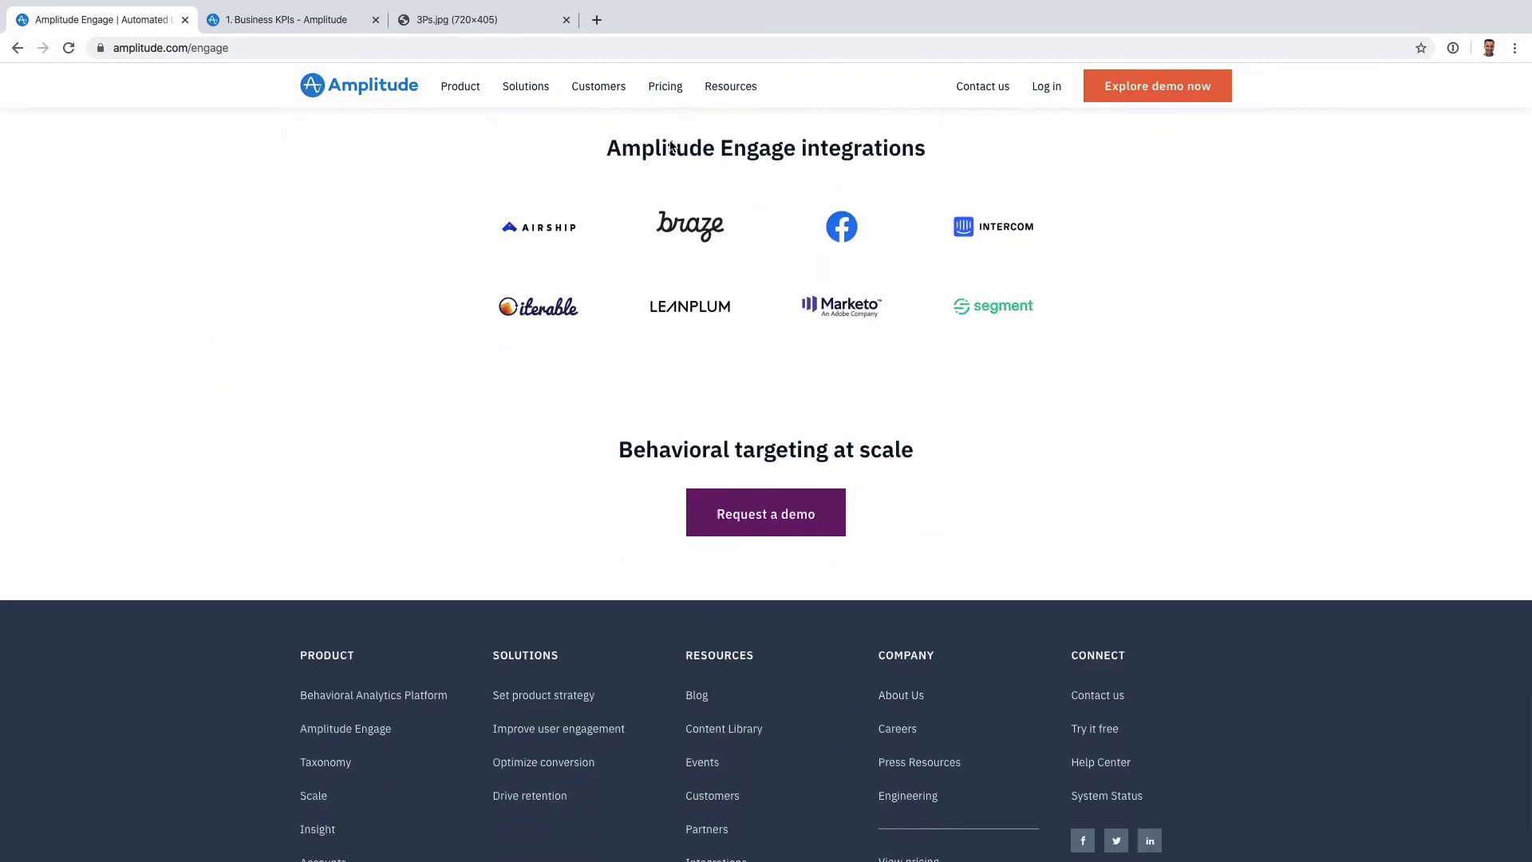
{"action": "scroll", "coordinate": [788, 166], "scroll_direction": "up", "scroll_amount": 10}
{"action": "scroll", "coordinate": [788, 169], "scroll_direction": "up", "scroll_amount": 10}
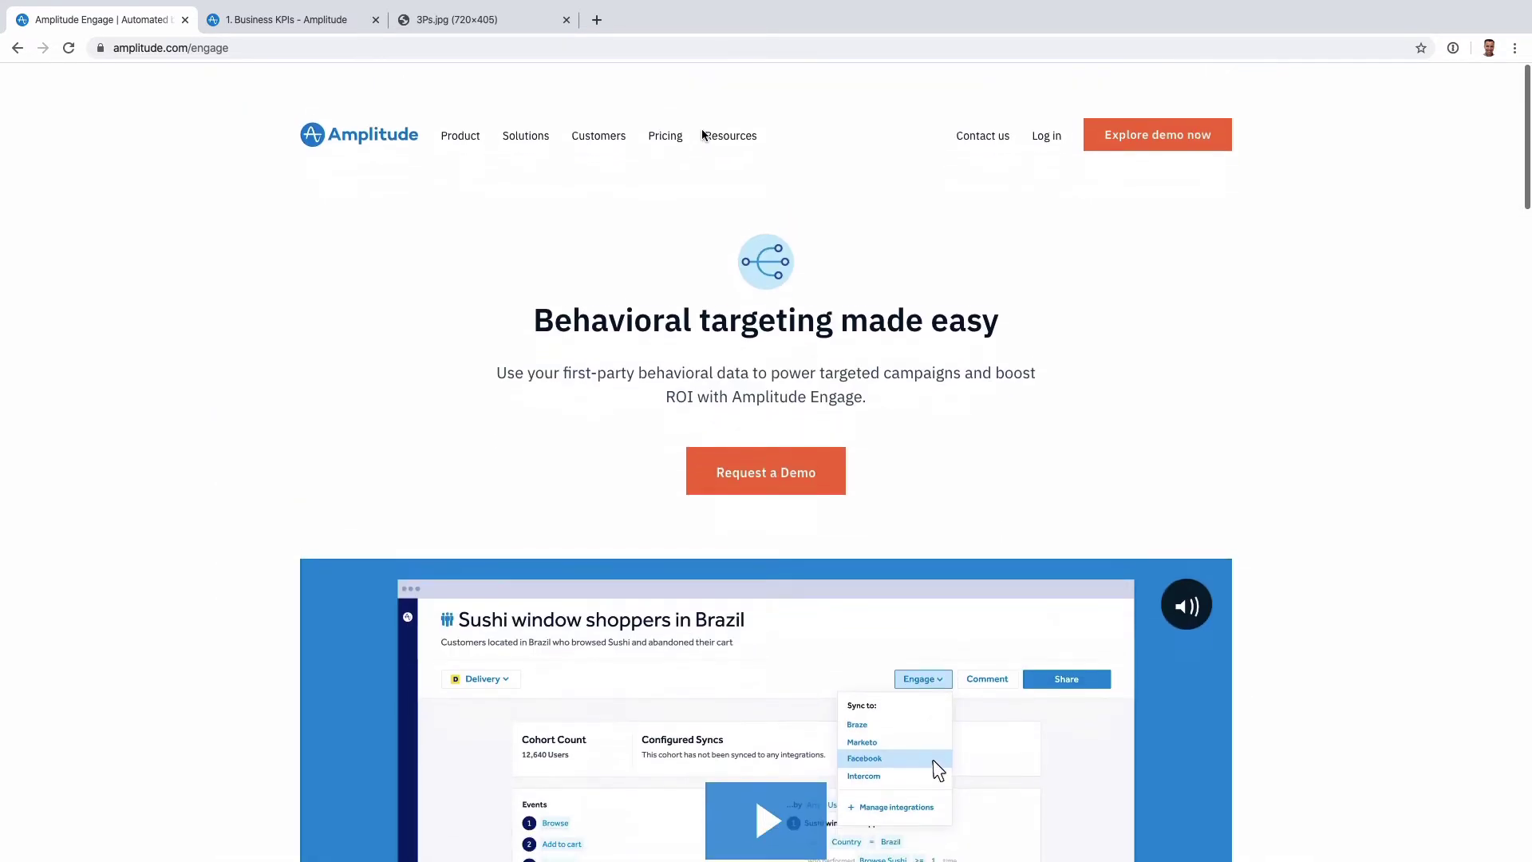
{"action": "left_click", "coordinate": [368, 114]}
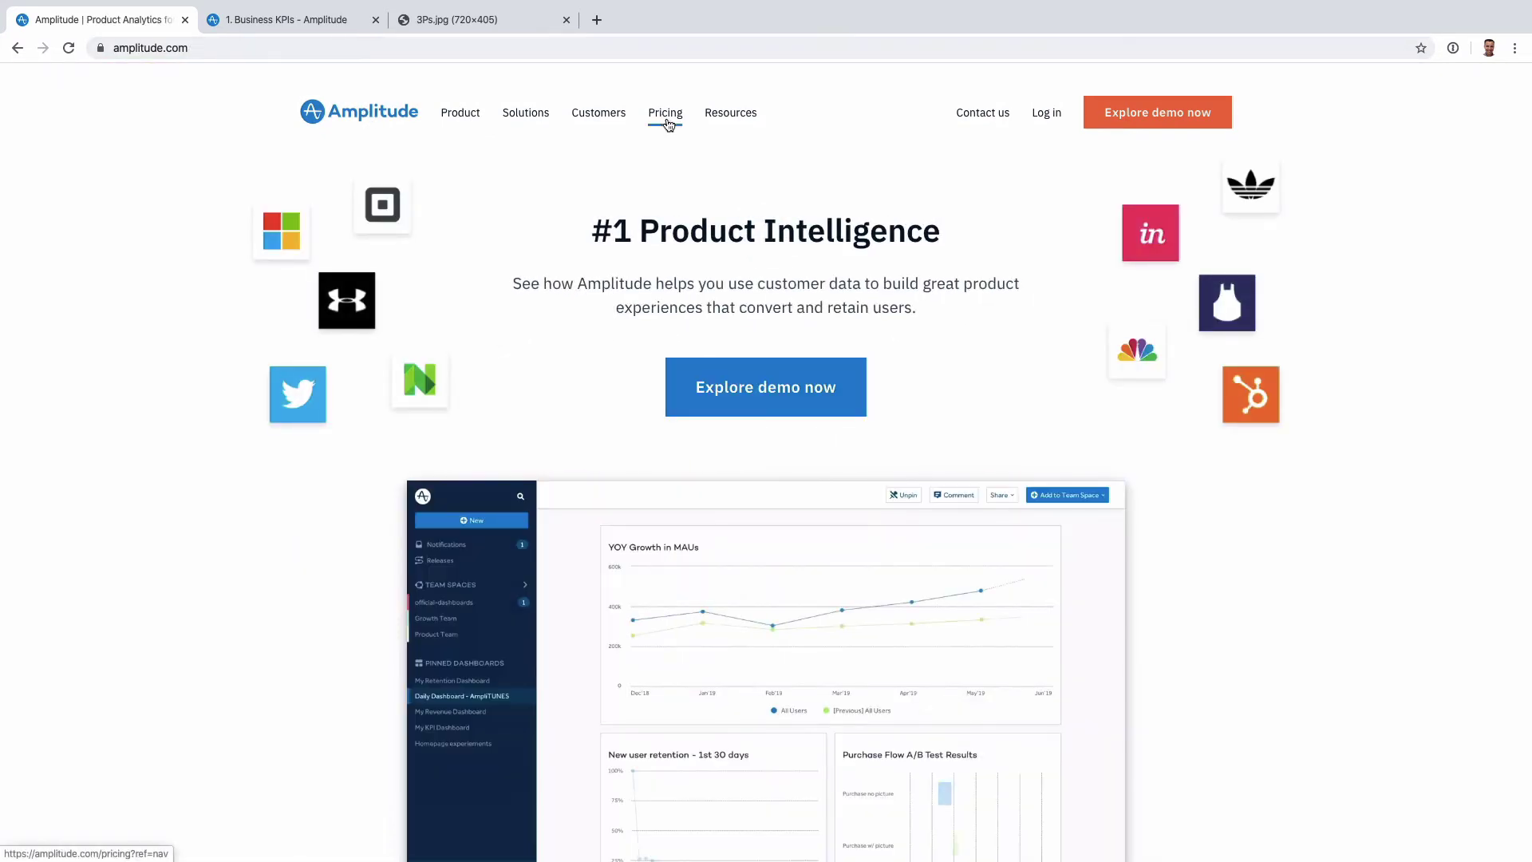
Step: Open the Pricing page, scroll down to the Compare plans table, and return to the top
{"action": "left_click", "coordinate": [669, 124]}
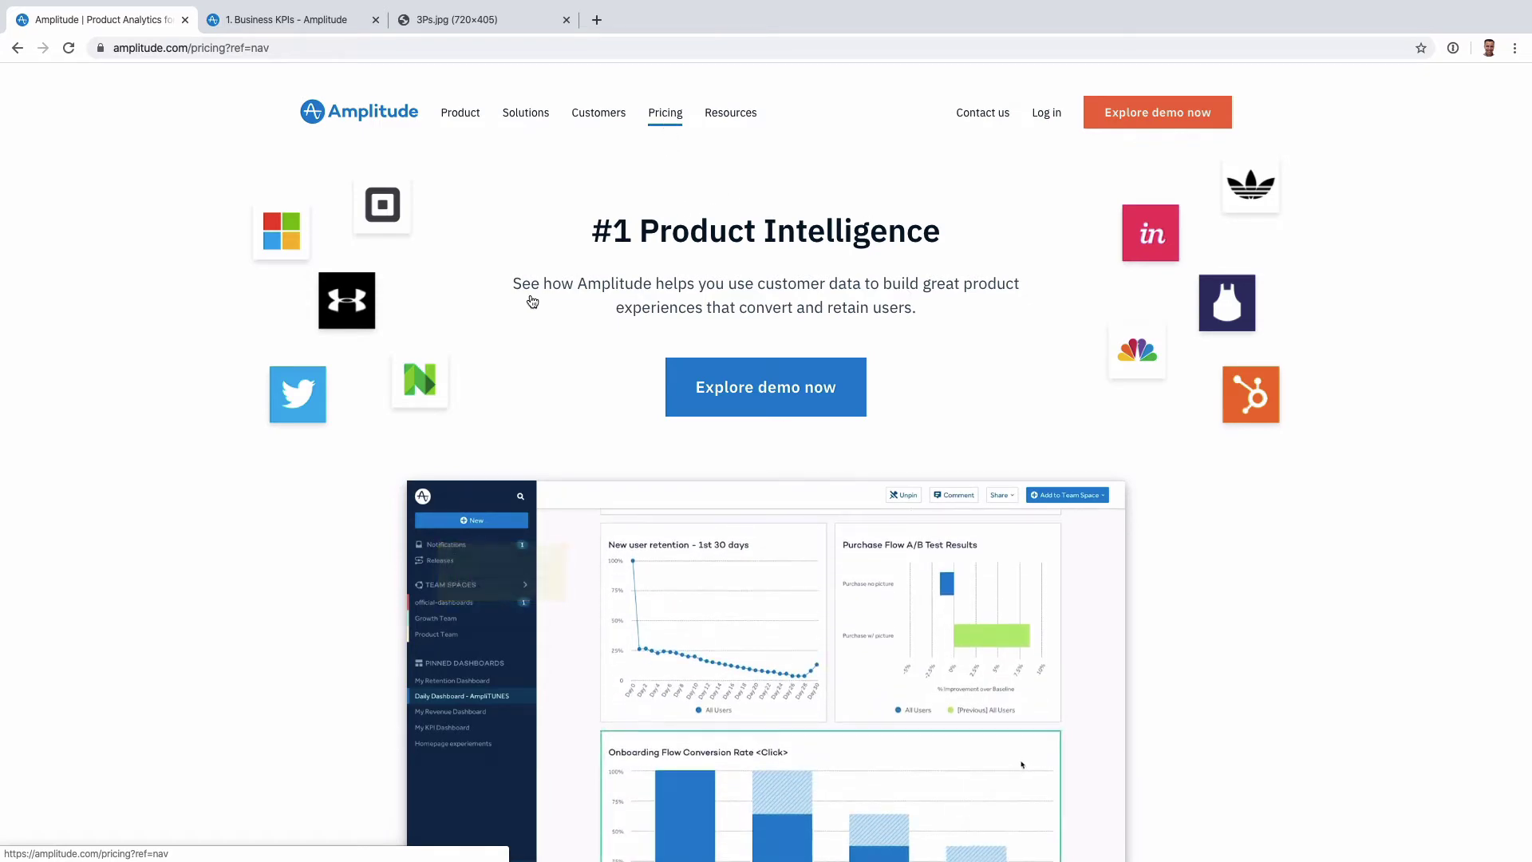
{"action": "scroll", "coordinate": [218, 465], "scroll_direction": "down", "scroll_amount": 10}
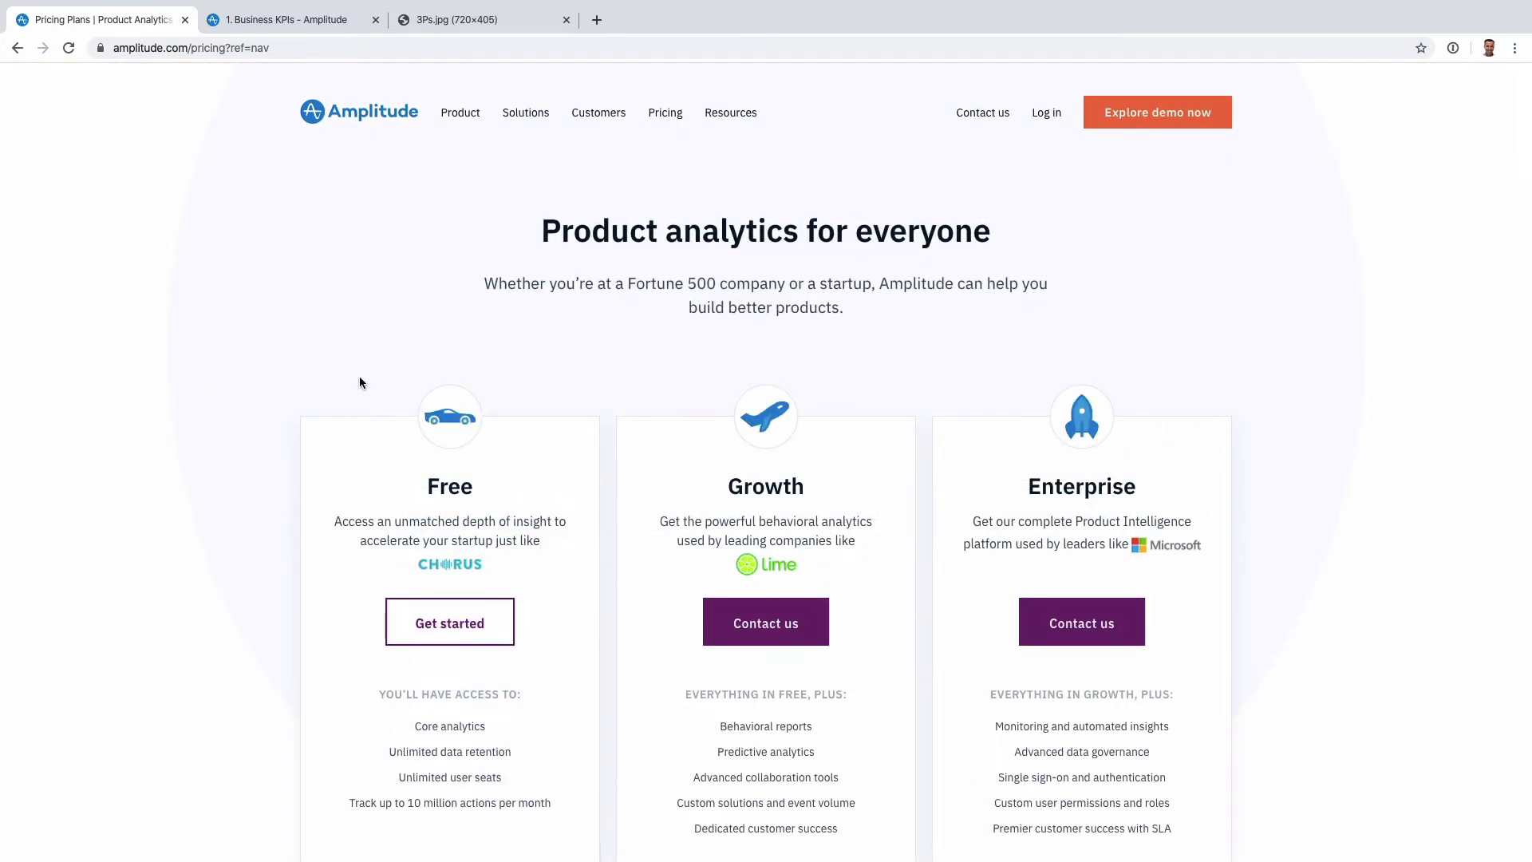
{"action": "scroll", "coordinate": [359, 382], "scroll_direction": "down", "scroll_amount": 1}
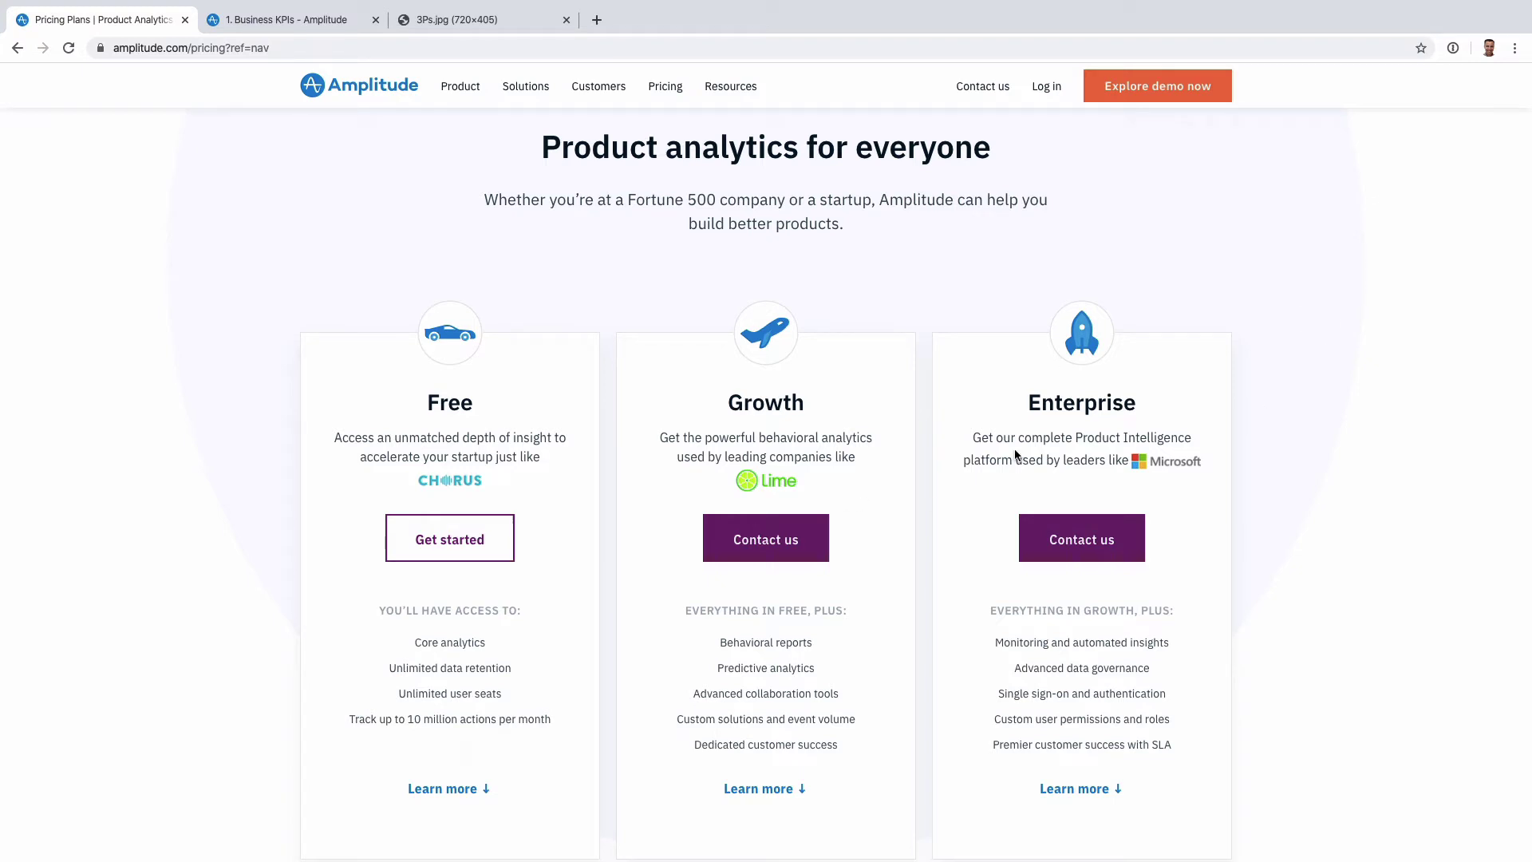
{"action": "scroll", "coordinate": [1015, 455], "scroll_direction": "down", "scroll_amount": 3}
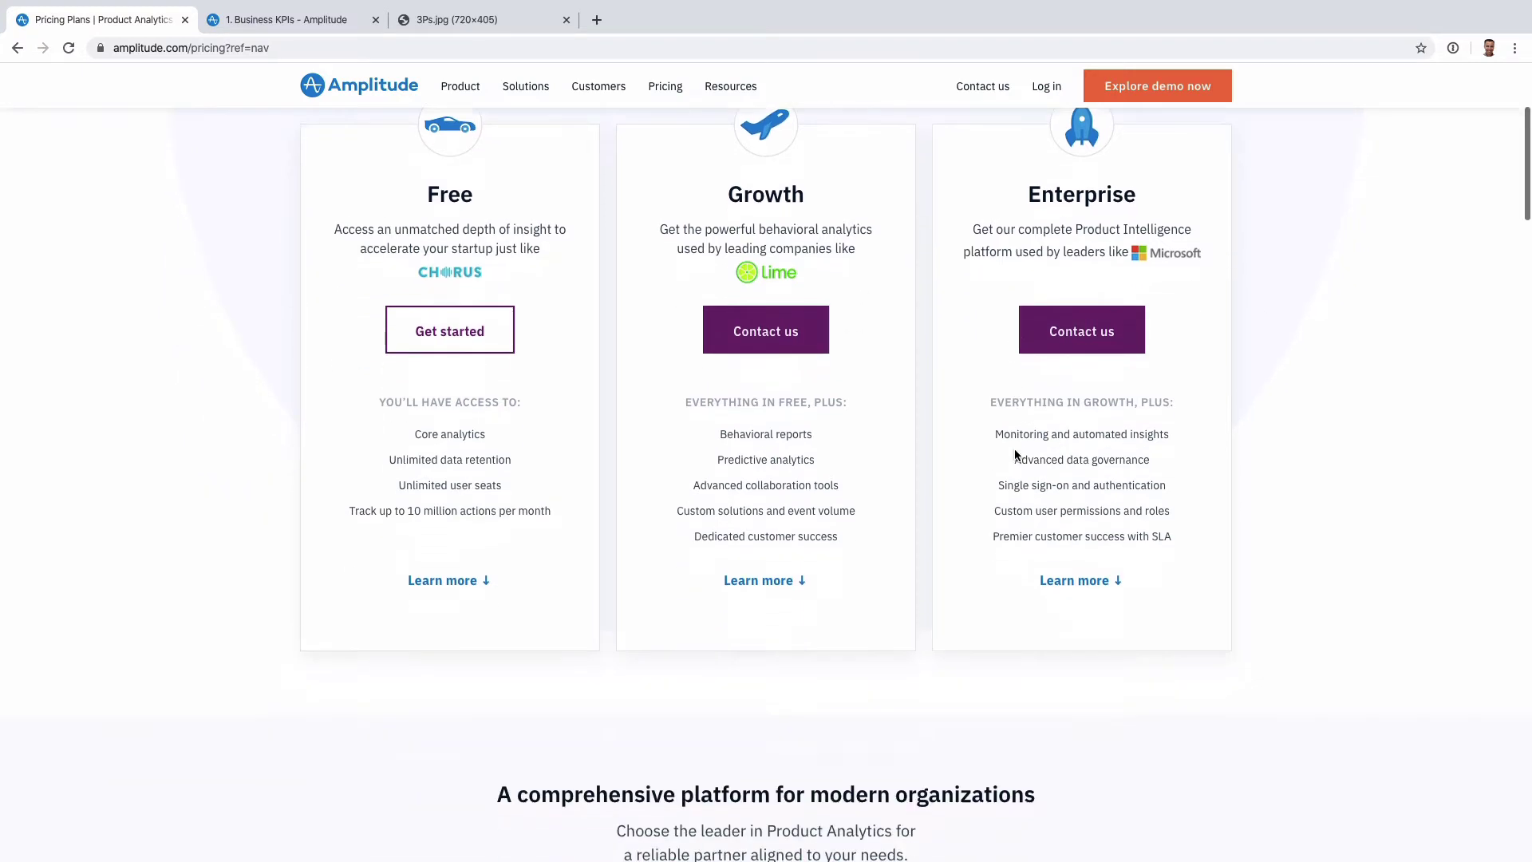
{"action": "scroll", "coordinate": [1015, 451], "scroll_direction": "down", "scroll_amount": 15}
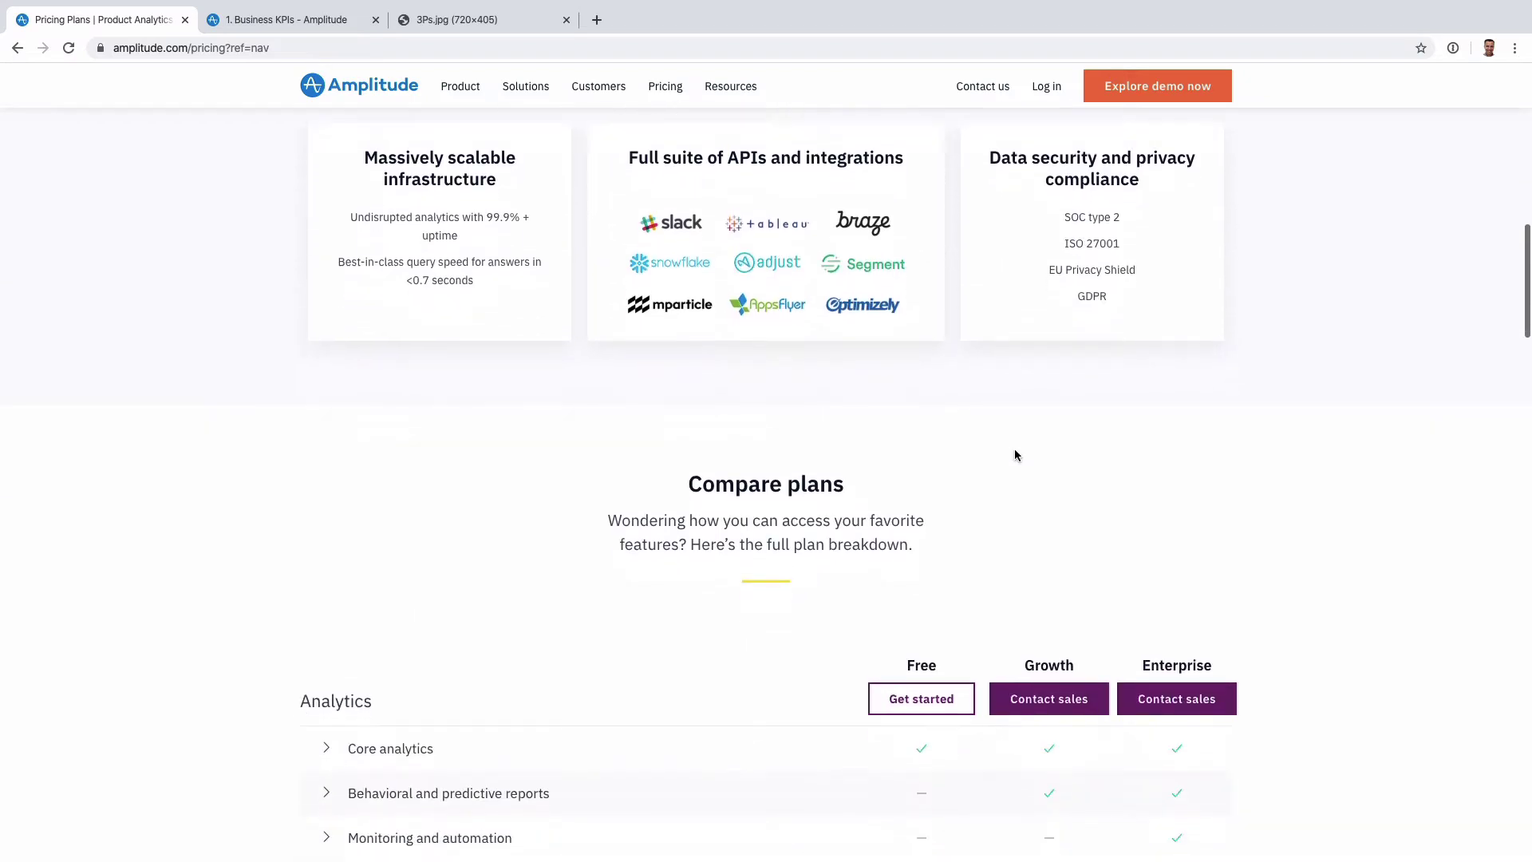
{"action": "scroll", "coordinate": [1016, 455], "scroll_direction": "up", "scroll_amount": 14}
{"action": "scroll", "coordinate": [1015, 455], "scroll_direction": "up", "scroll_amount": 5}
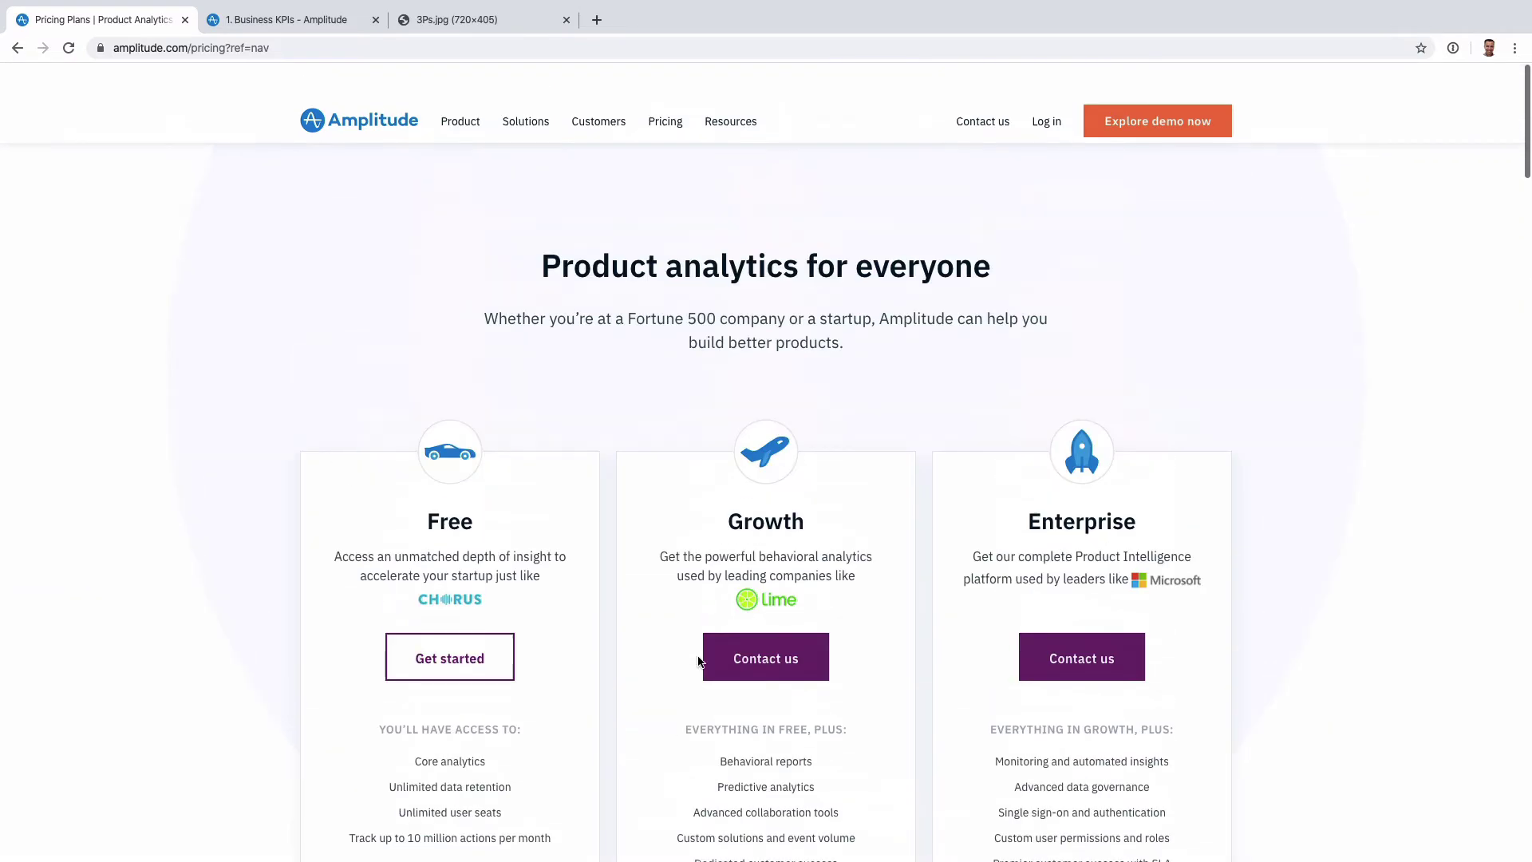
Step: From the Business KPIs demo dashboard, create a new Segmentation chart via + New's chart-type grid
{"action": "left_click", "coordinate": [292, 20]}
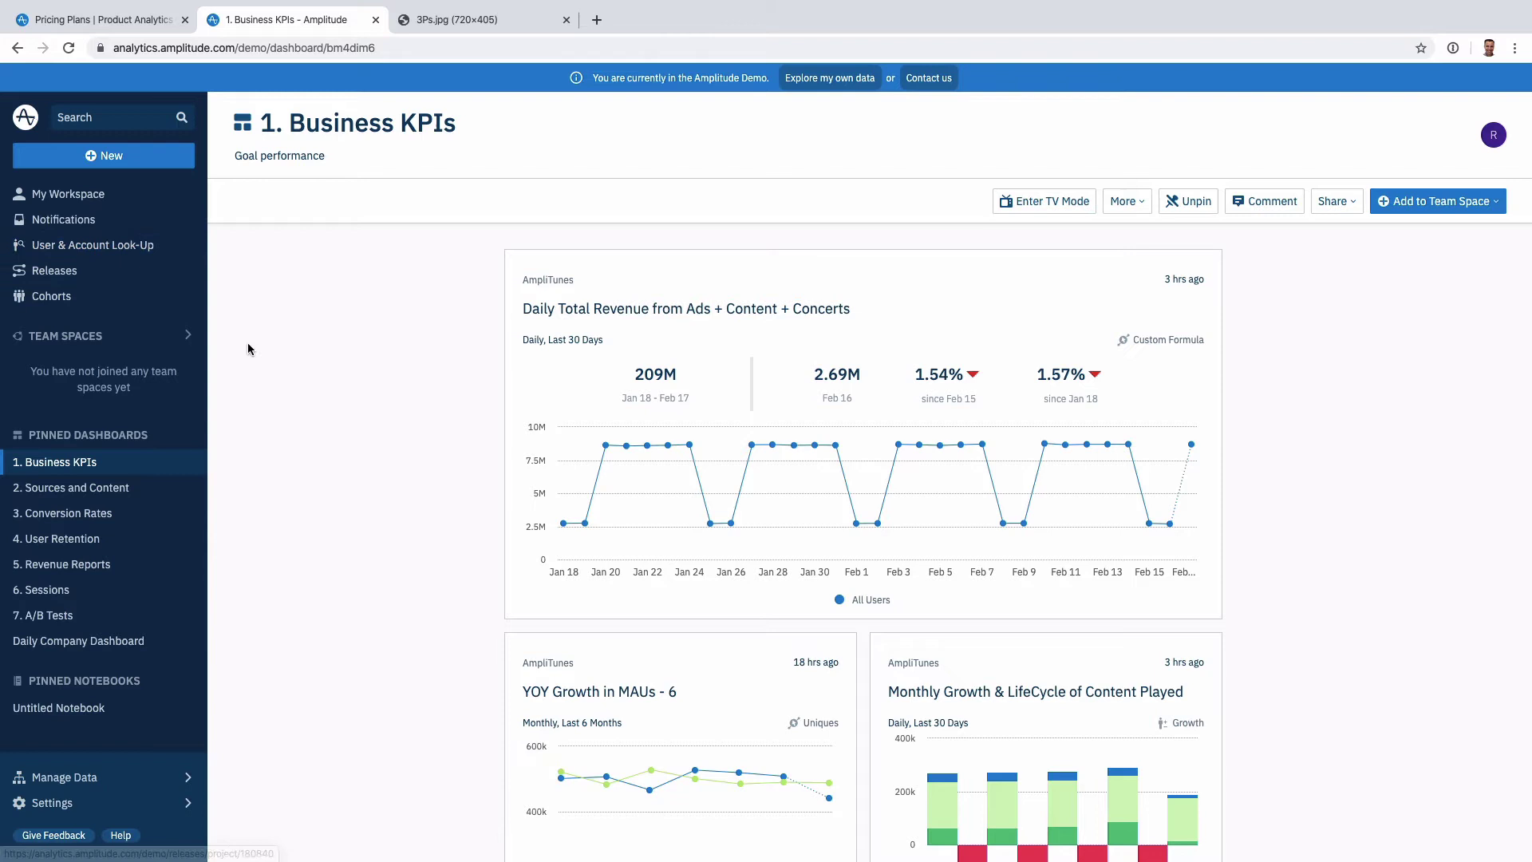
{"action": "left_click", "coordinate": [170, 160]}
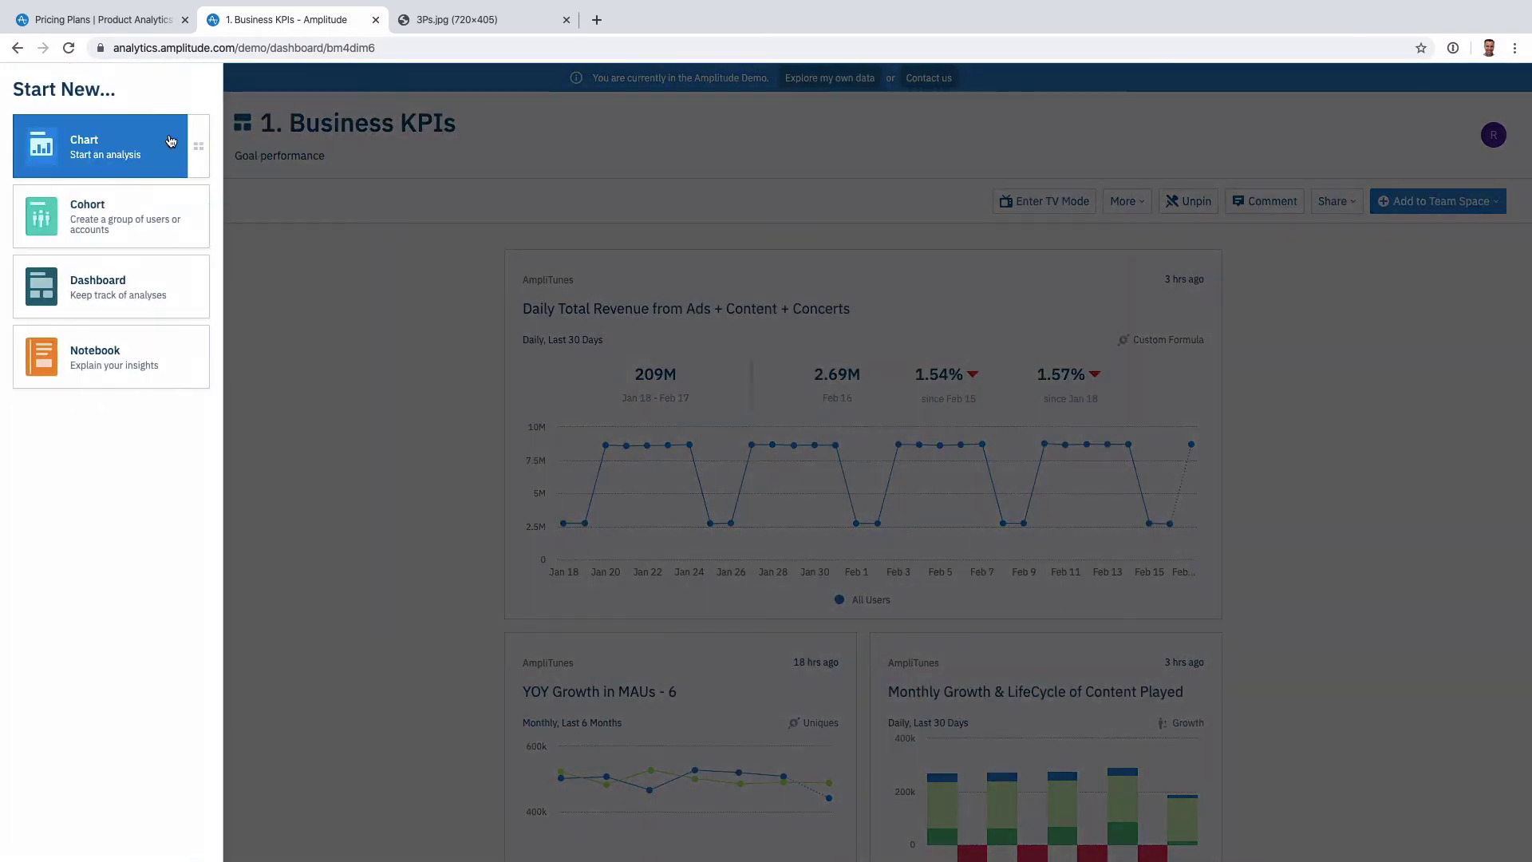
{"action": "left_click", "coordinate": [198, 146]}
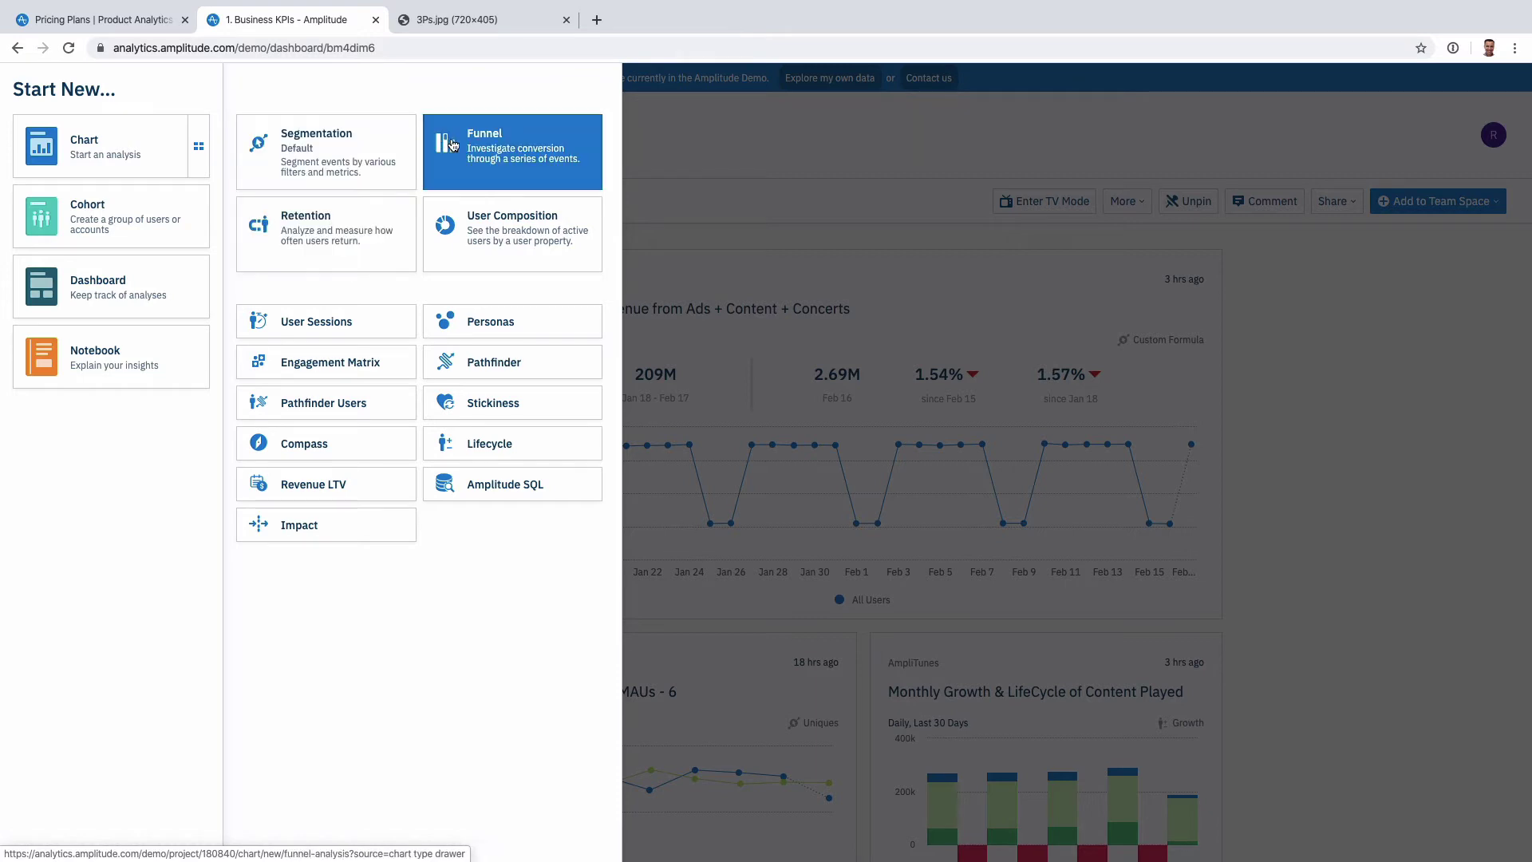
{"action": "left_click", "coordinate": [313, 165]}
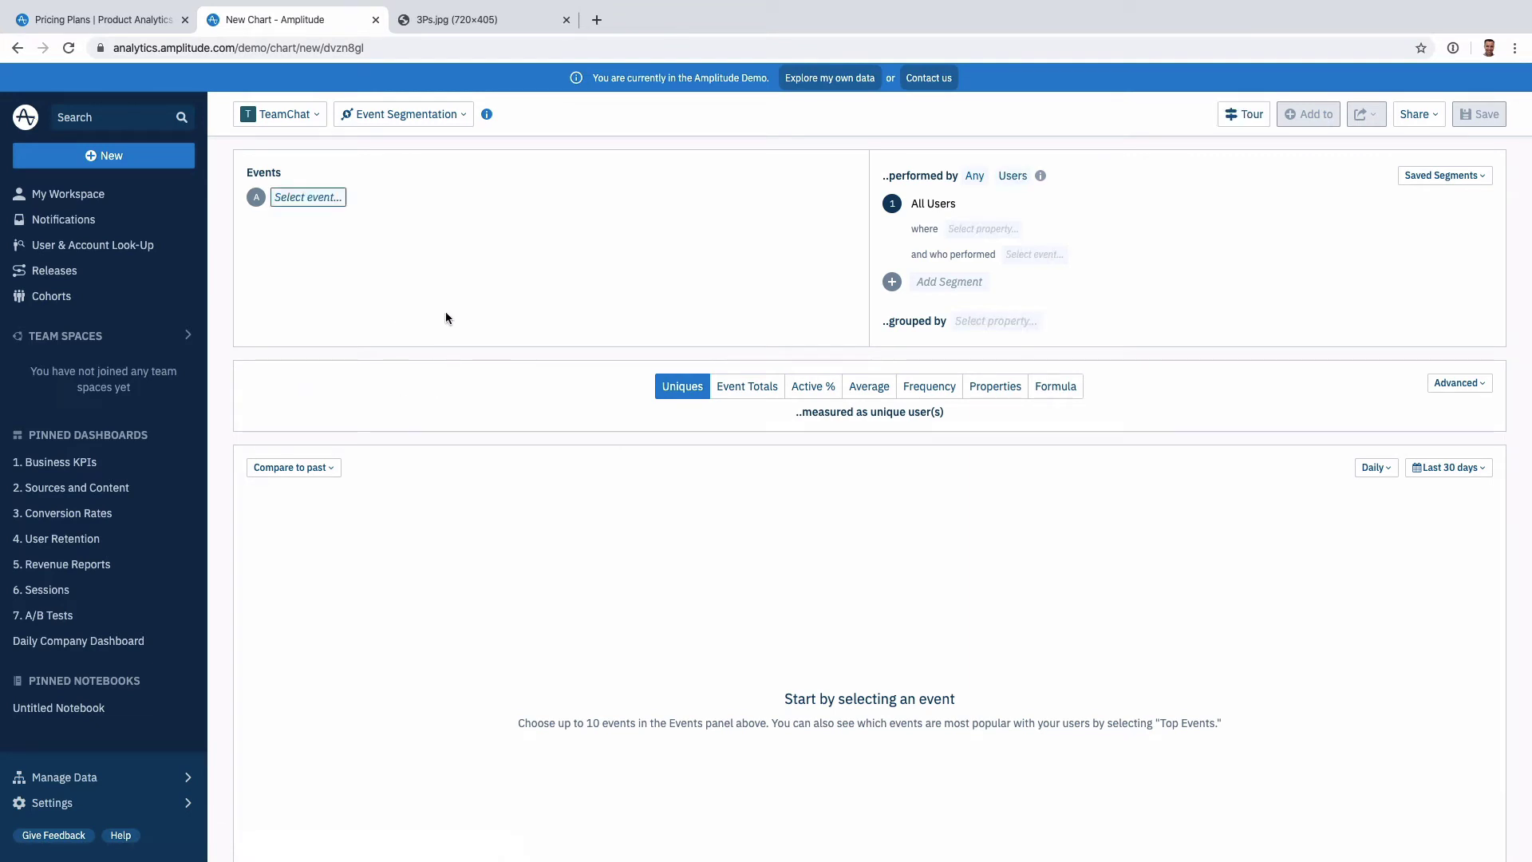
Step: Check the Event Segmentation chart-type dropdown, then bring up the Start New panel of analysis types
{"action": "left_click", "coordinate": [383, 122]}
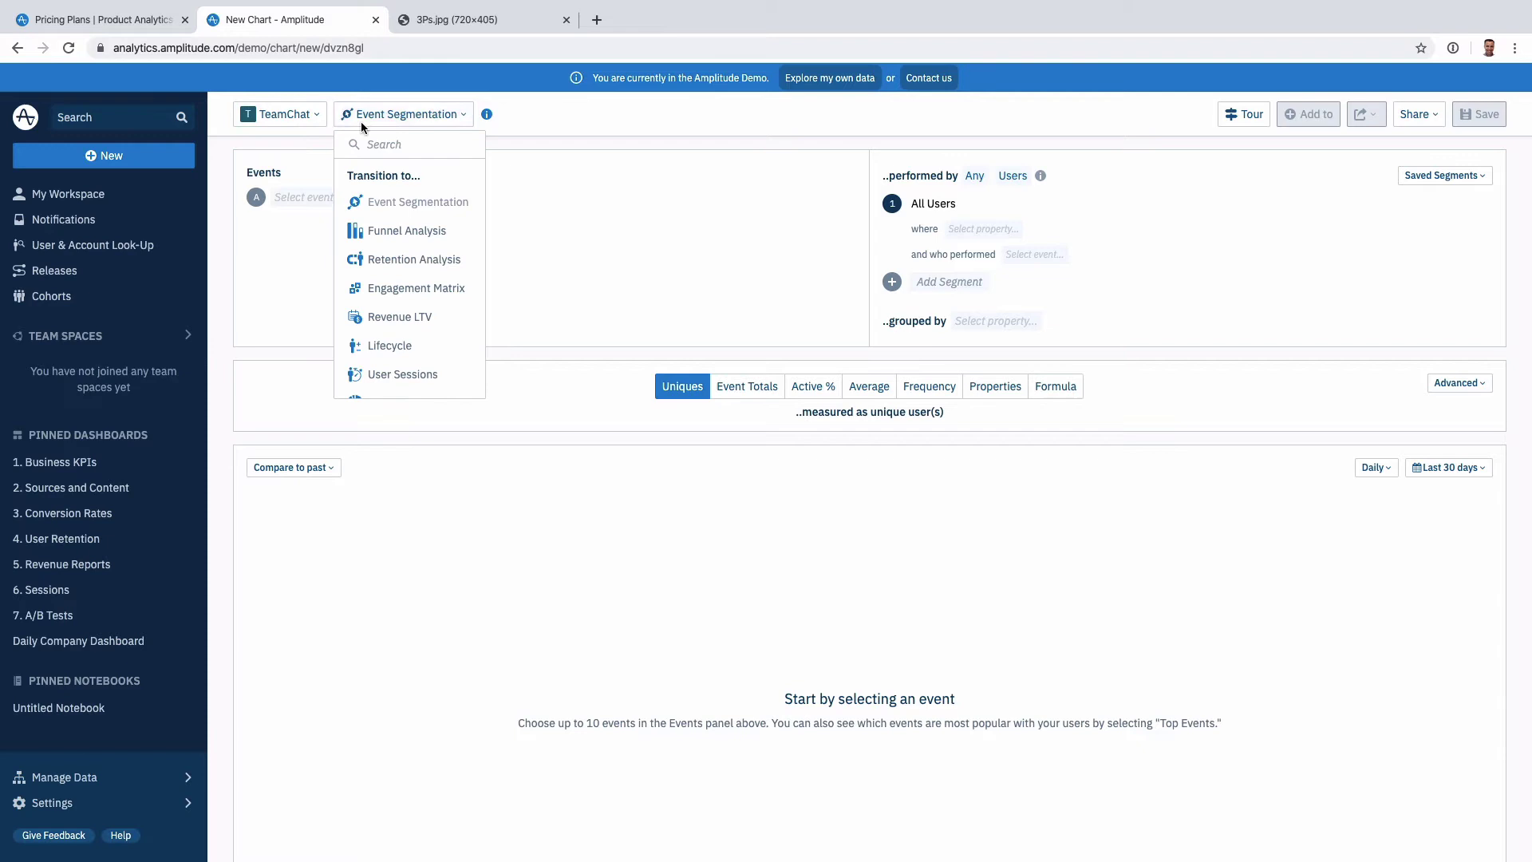
{"action": "left_click", "coordinate": [163, 158]}
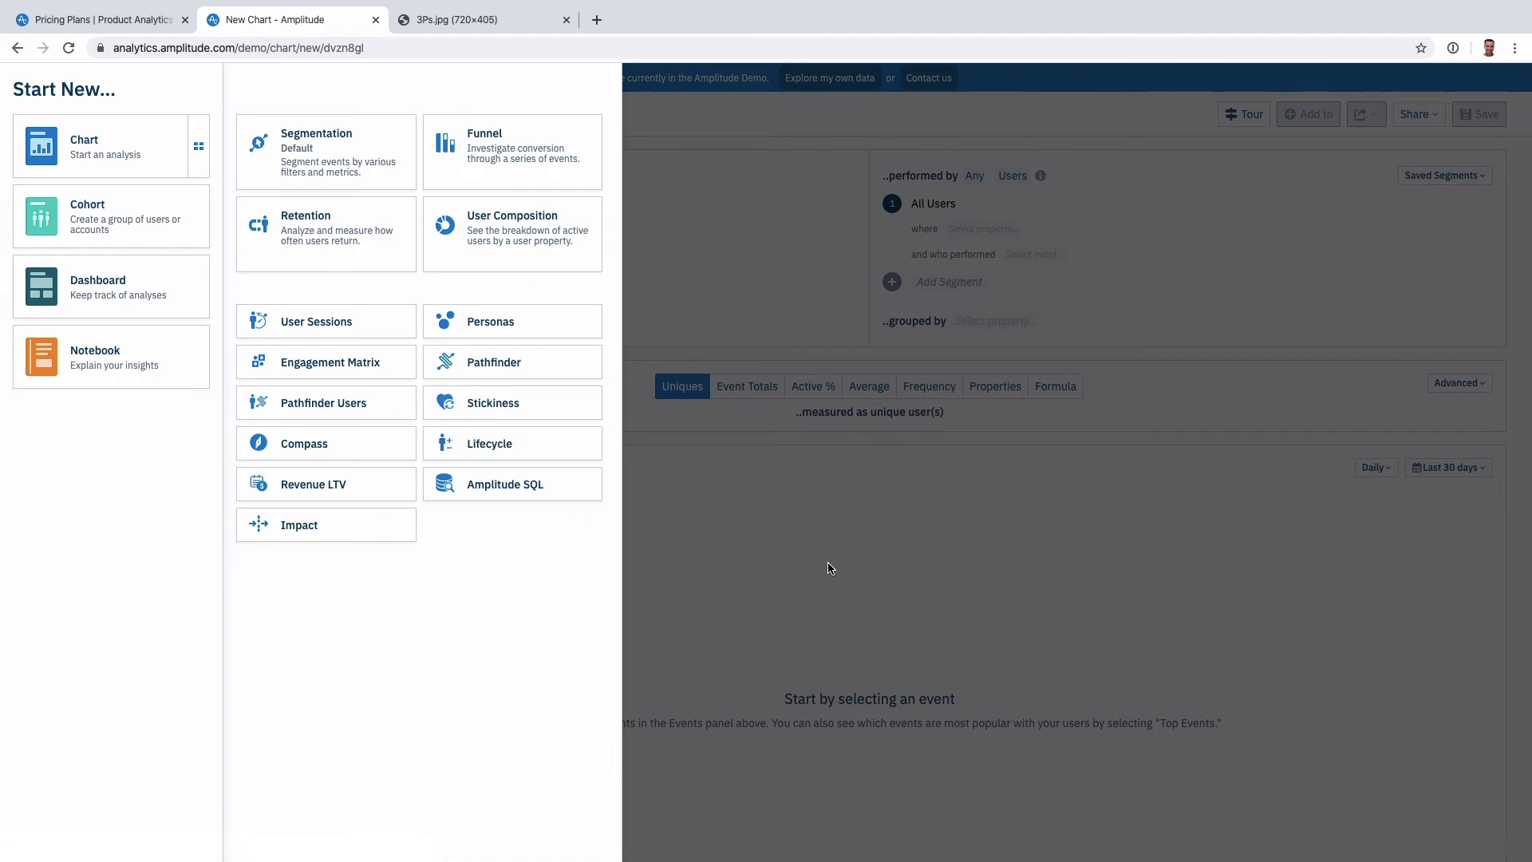
Step: Switch back to the Pricing Plans tab showing the Free, Growth and Enterprise plans
{"action": "left_click", "coordinate": [128, 22]}
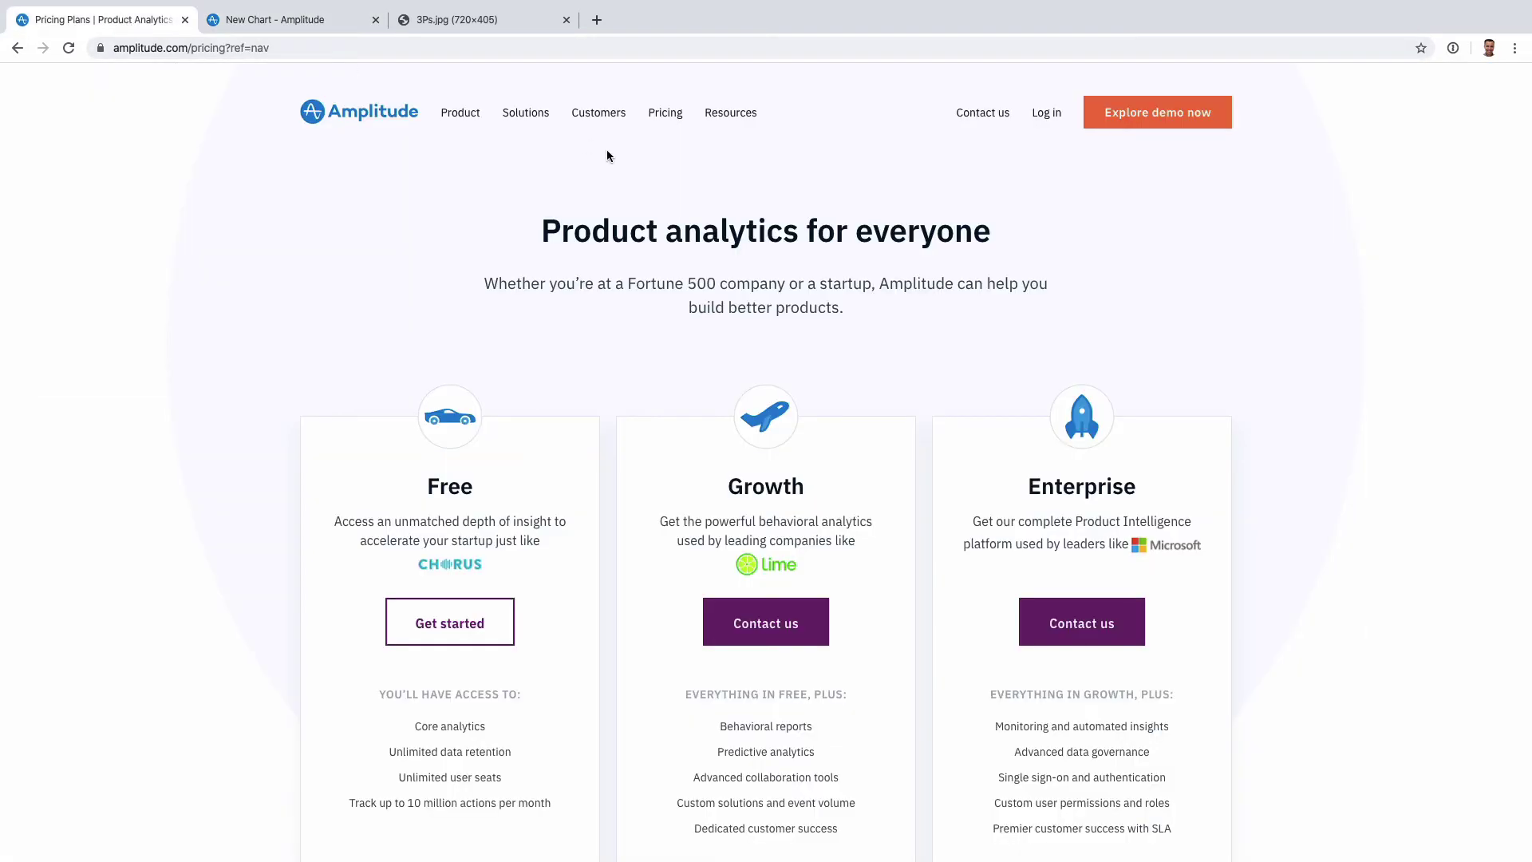
{"action": "mouse_move", "coordinate": [484, 134]}
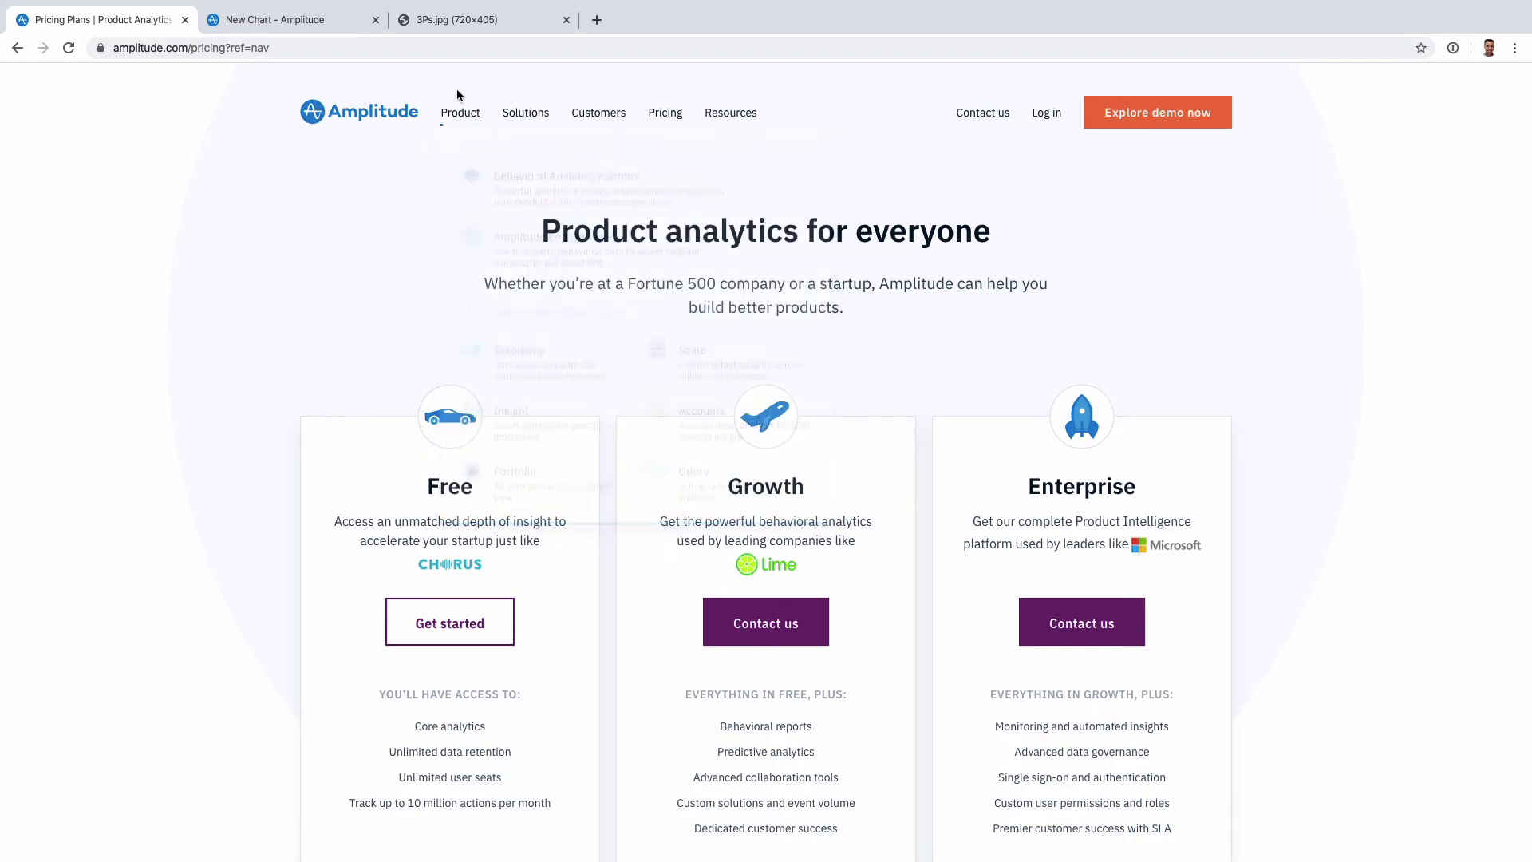
Step: Return to the New Chart tab and dismiss the Start New panel over the empty chart
{"action": "left_click", "coordinate": [254, 15]}
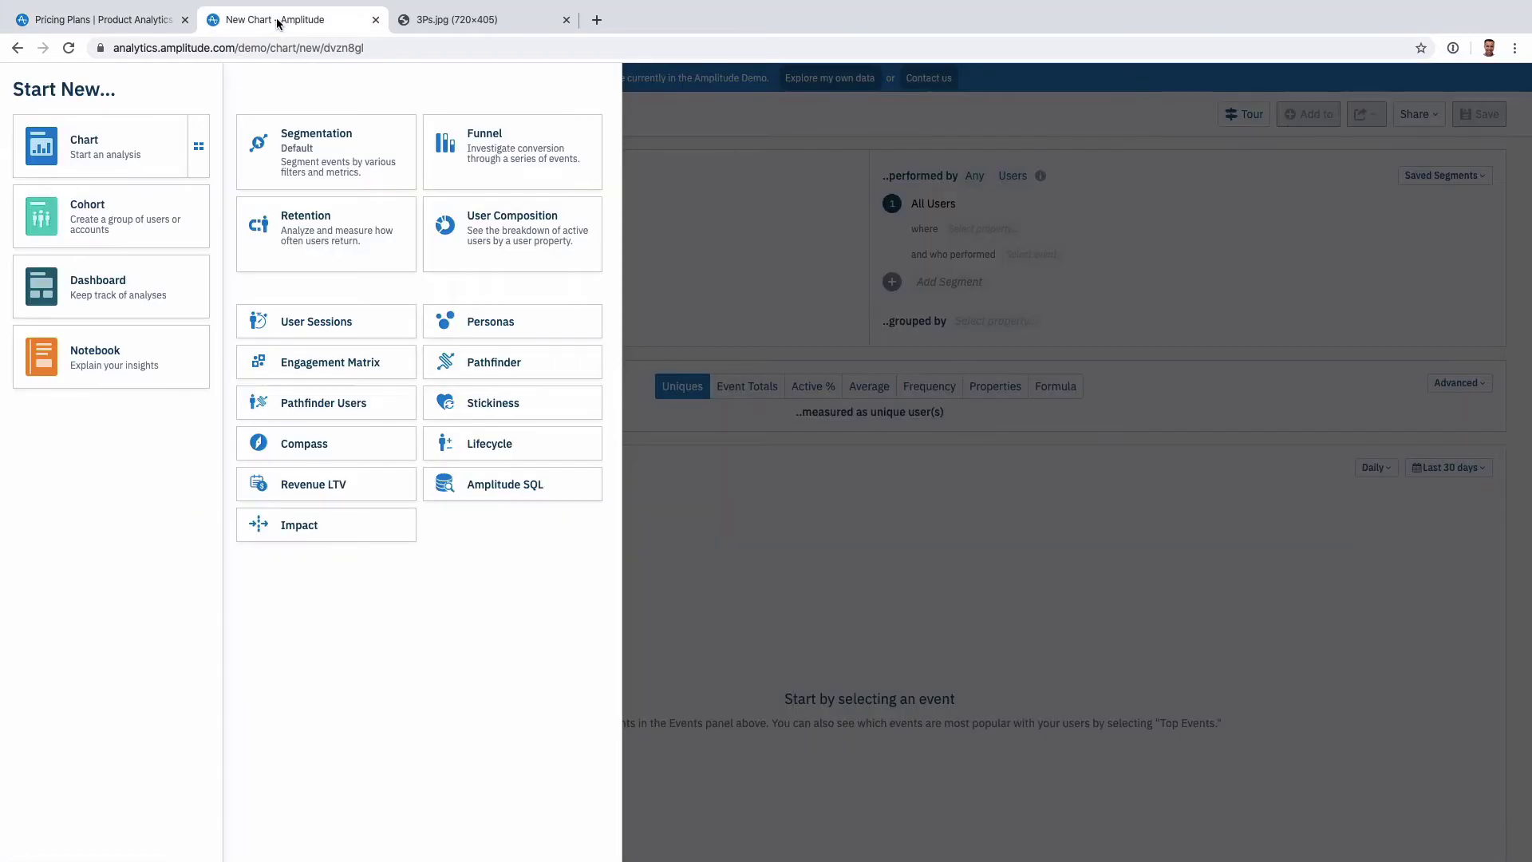
{"action": "left_click", "coordinate": [806, 233]}
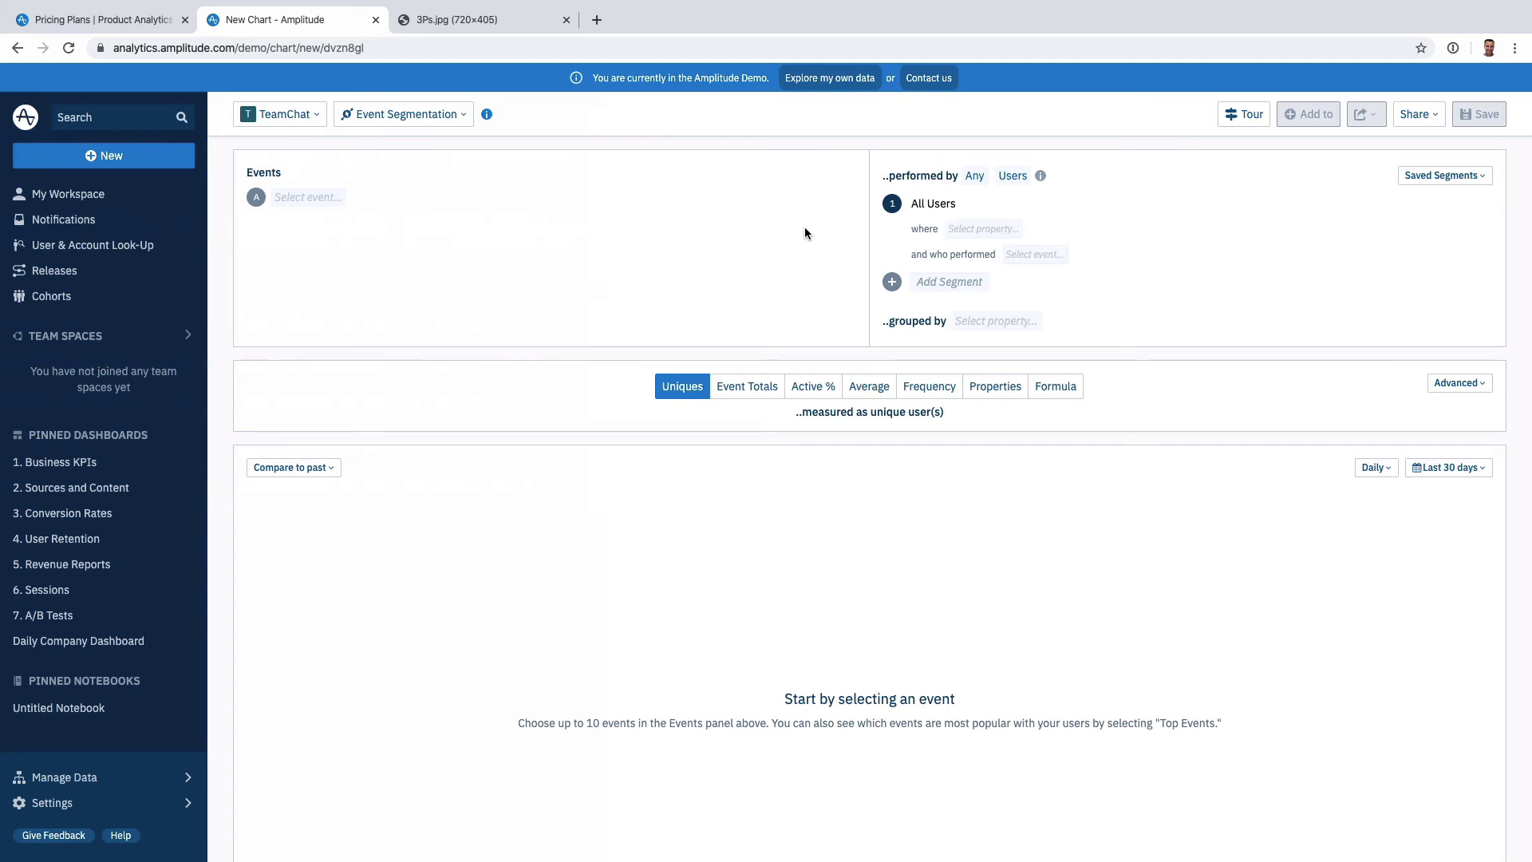
Step: Switch to the 3Ps.jpg tab showing the Providers, Process and People pyramid
{"action": "left_click", "coordinate": [496, 23]}
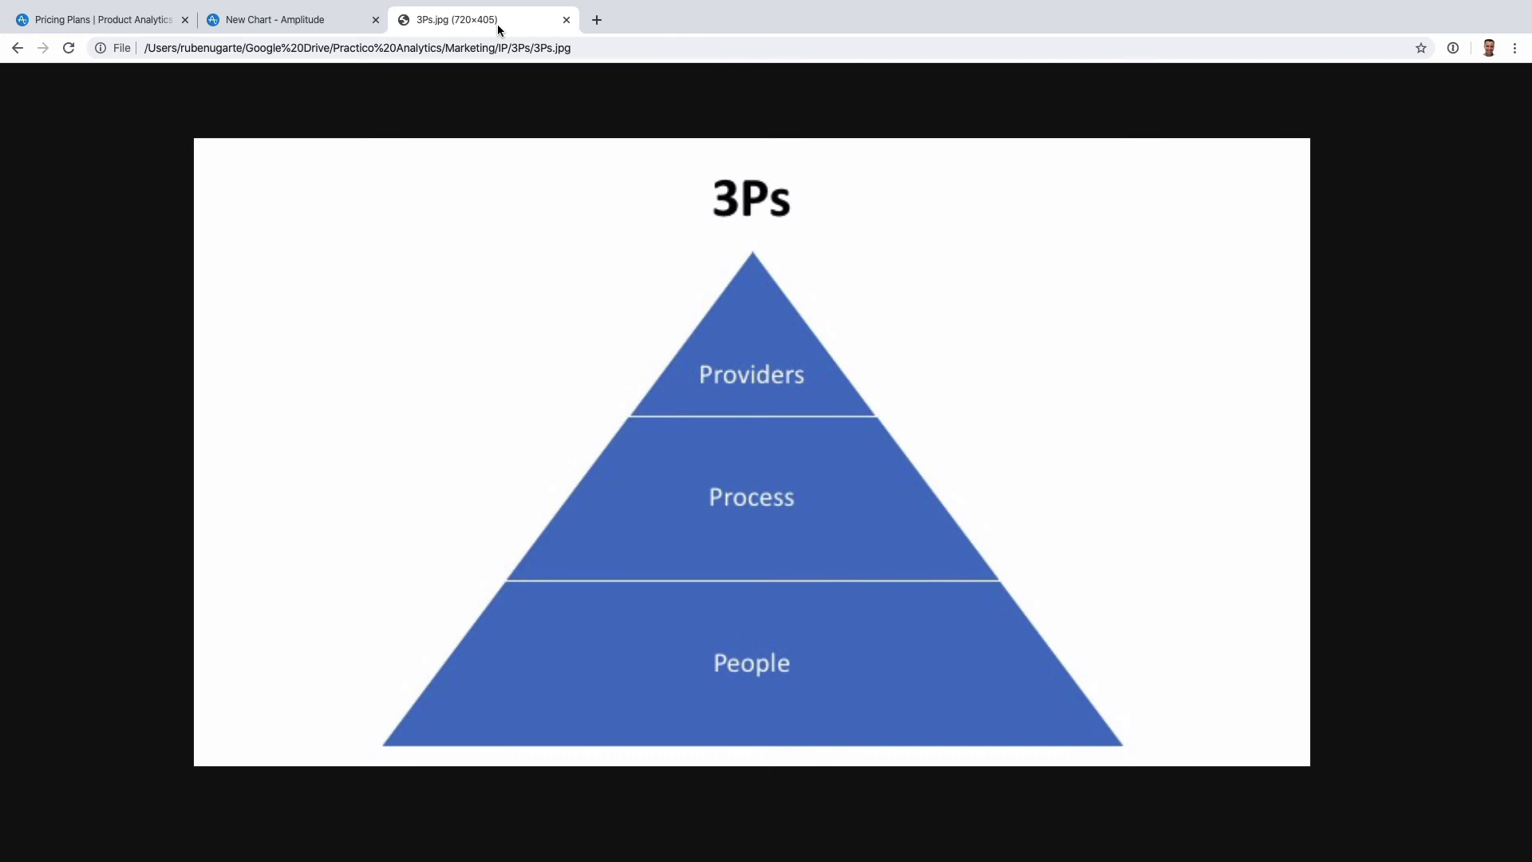
Step: Go from the Pricing Plans tab to the homepage via the logo and browse its Funnel Analysis preview
{"action": "left_click", "coordinate": [152, 20]}
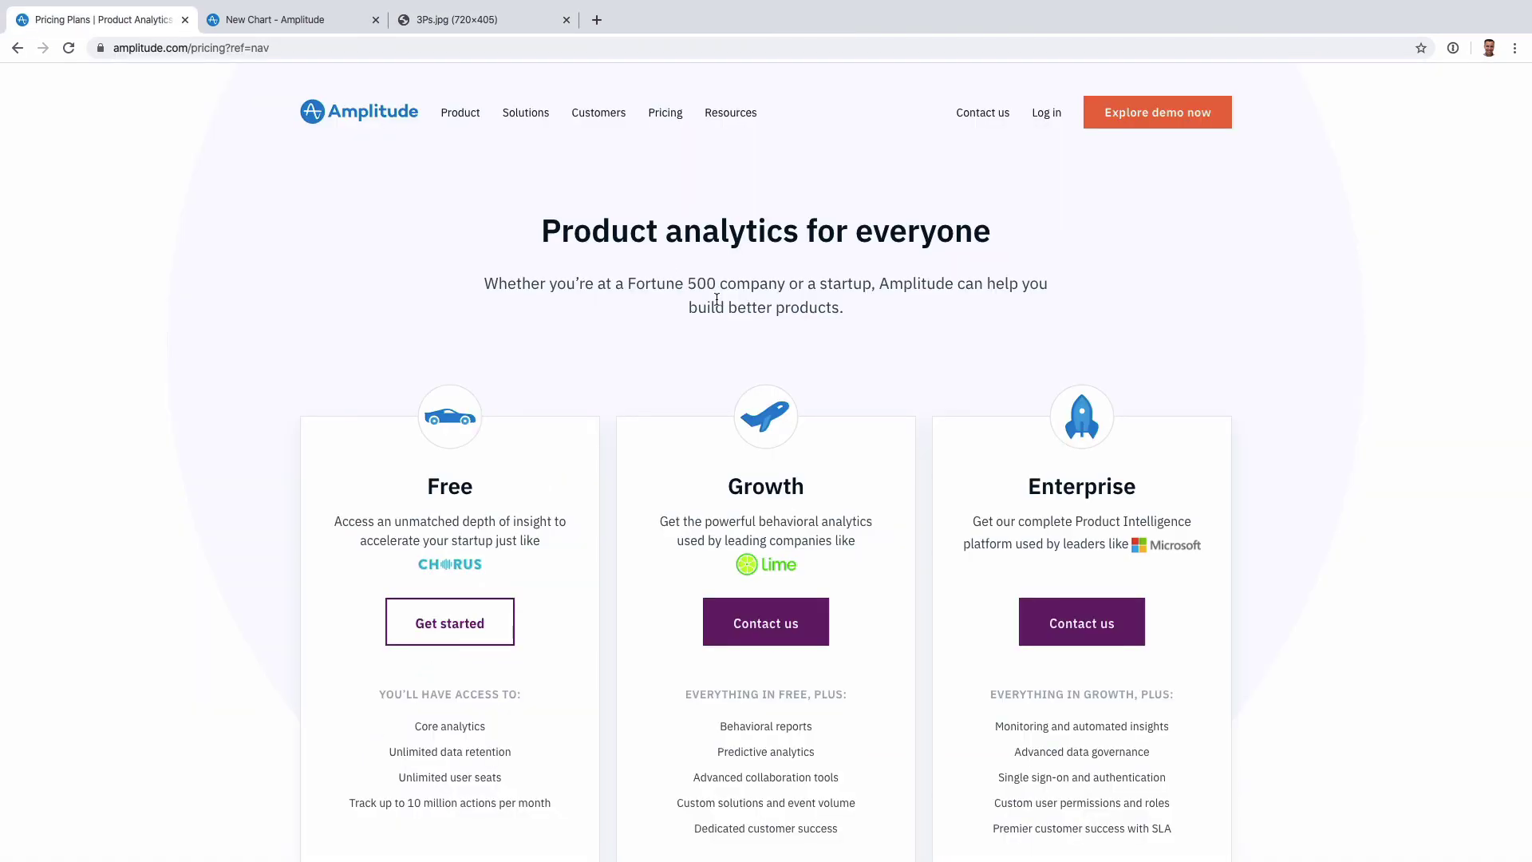
{"action": "scroll", "coordinate": [717, 302], "scroll_direction": "down", "scroll_amount": 3}
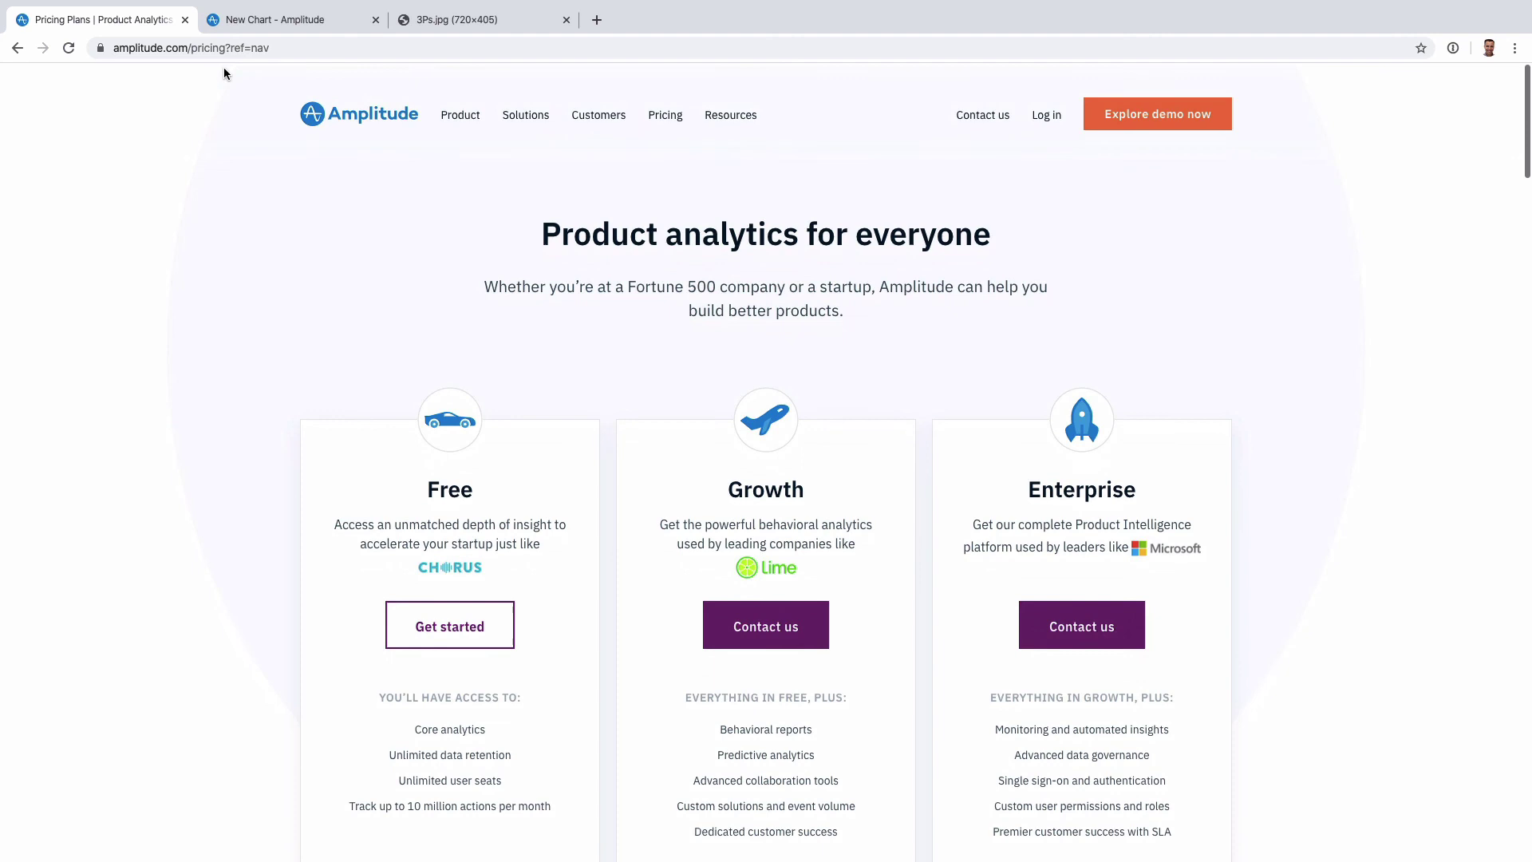
{"action": "left_click", "coordinate": [364, 120]}
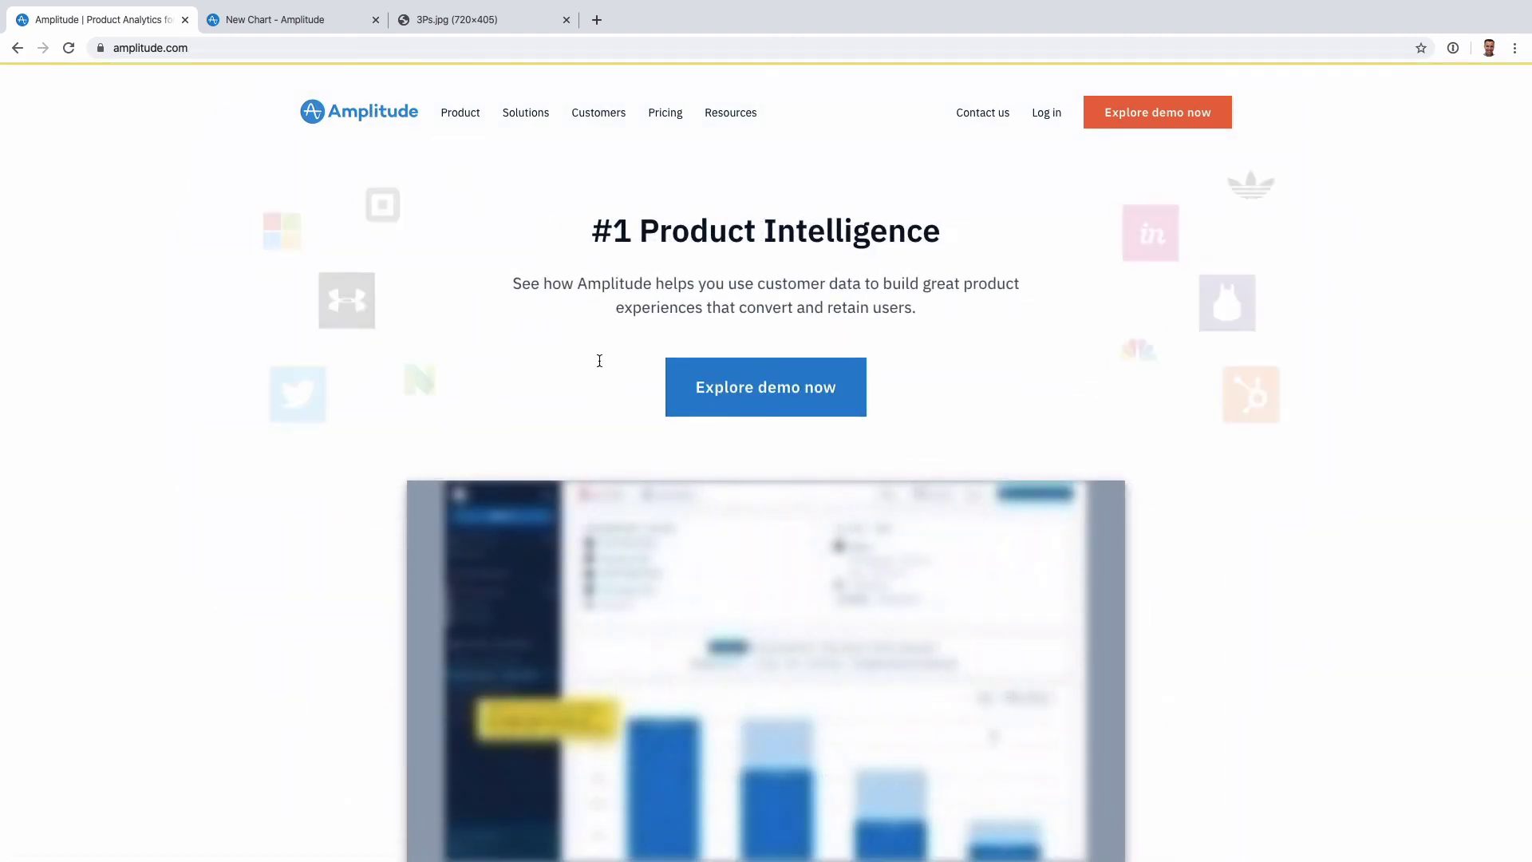
{"action": "scroll", "coordinate": [328, 375], "scroll_direction": "down", "scroll_amount": 10}
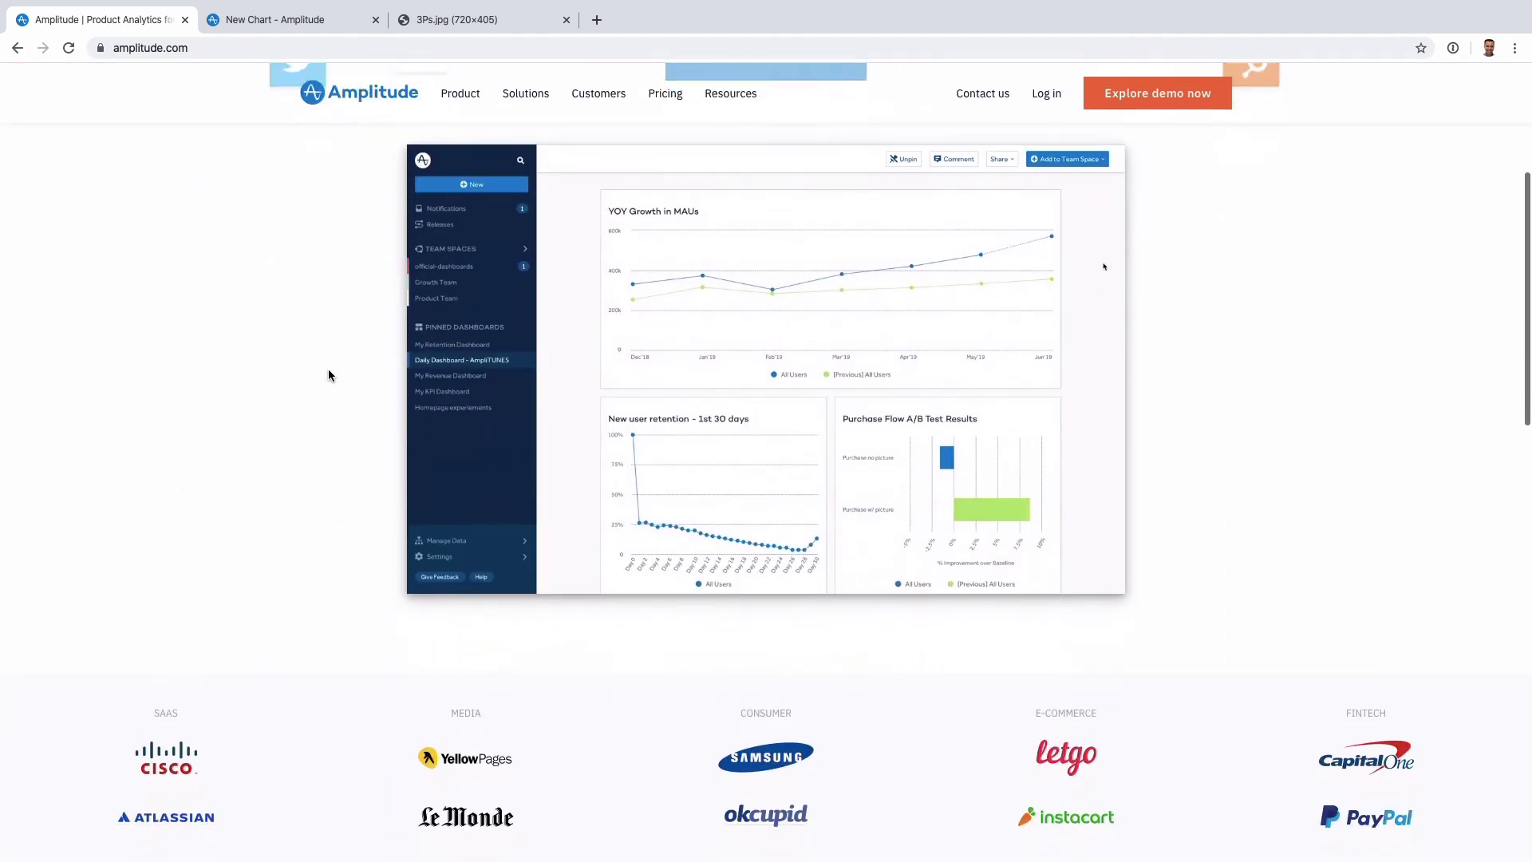
{"action": "scroll", "coordinate": [328, 369], "scroll_direction": "down", "scroll_amount": 5}
{"action": "scroll", "coordinate": [328, 369], "scroll_direction": "up", "scroll_amount": 15}
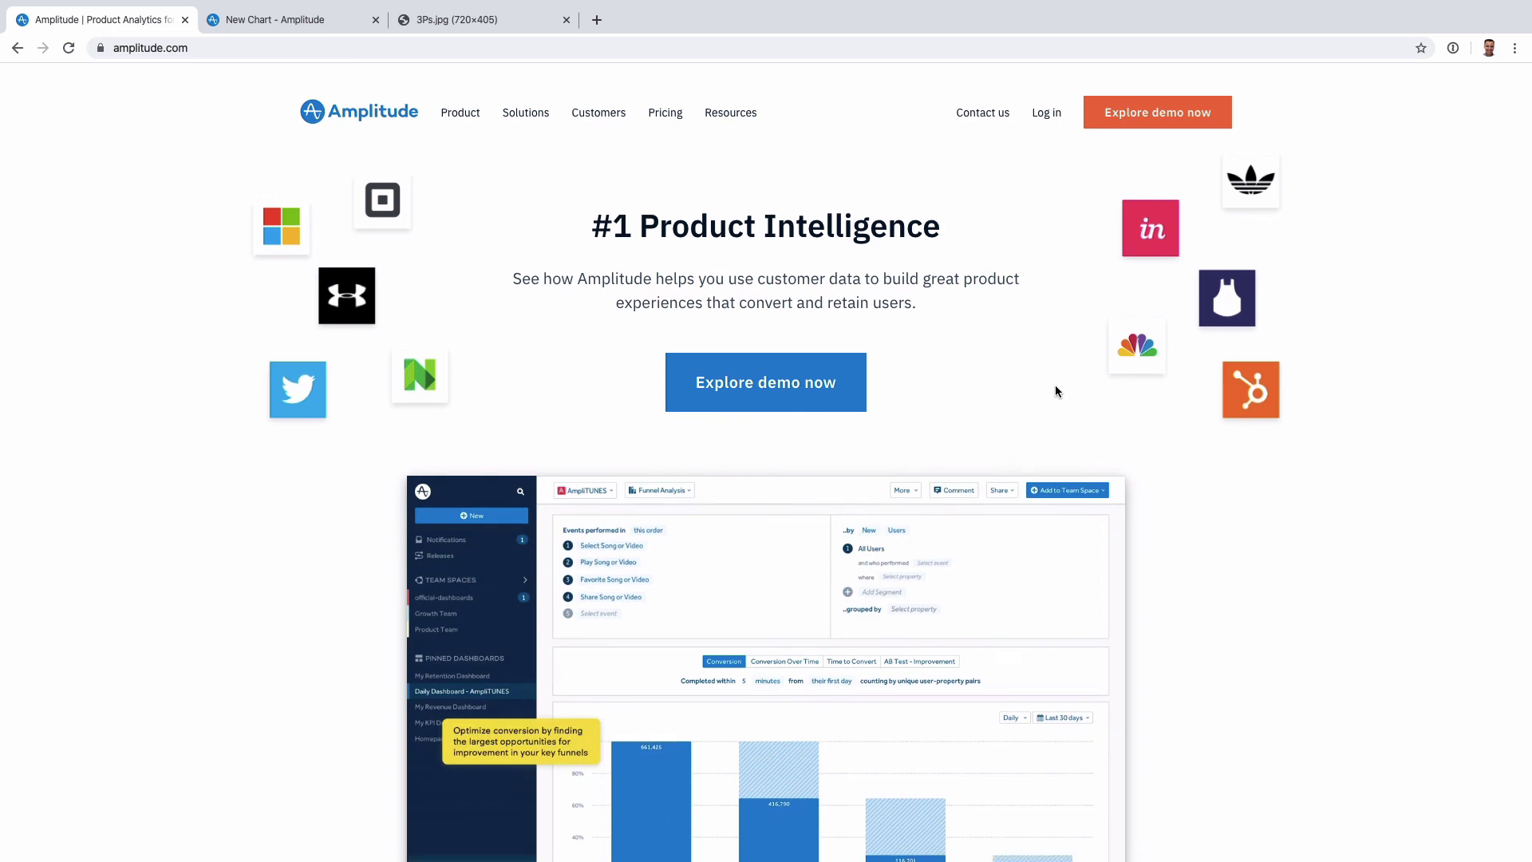
{"action": "scroll", "coordinate": [1055, 387], "scroll_direction": "down", "scroll_amount": 7}
{"action": "scroll", "coordinate": [808, 575], "scroll_direction": "up", "scroll_amount": 7}
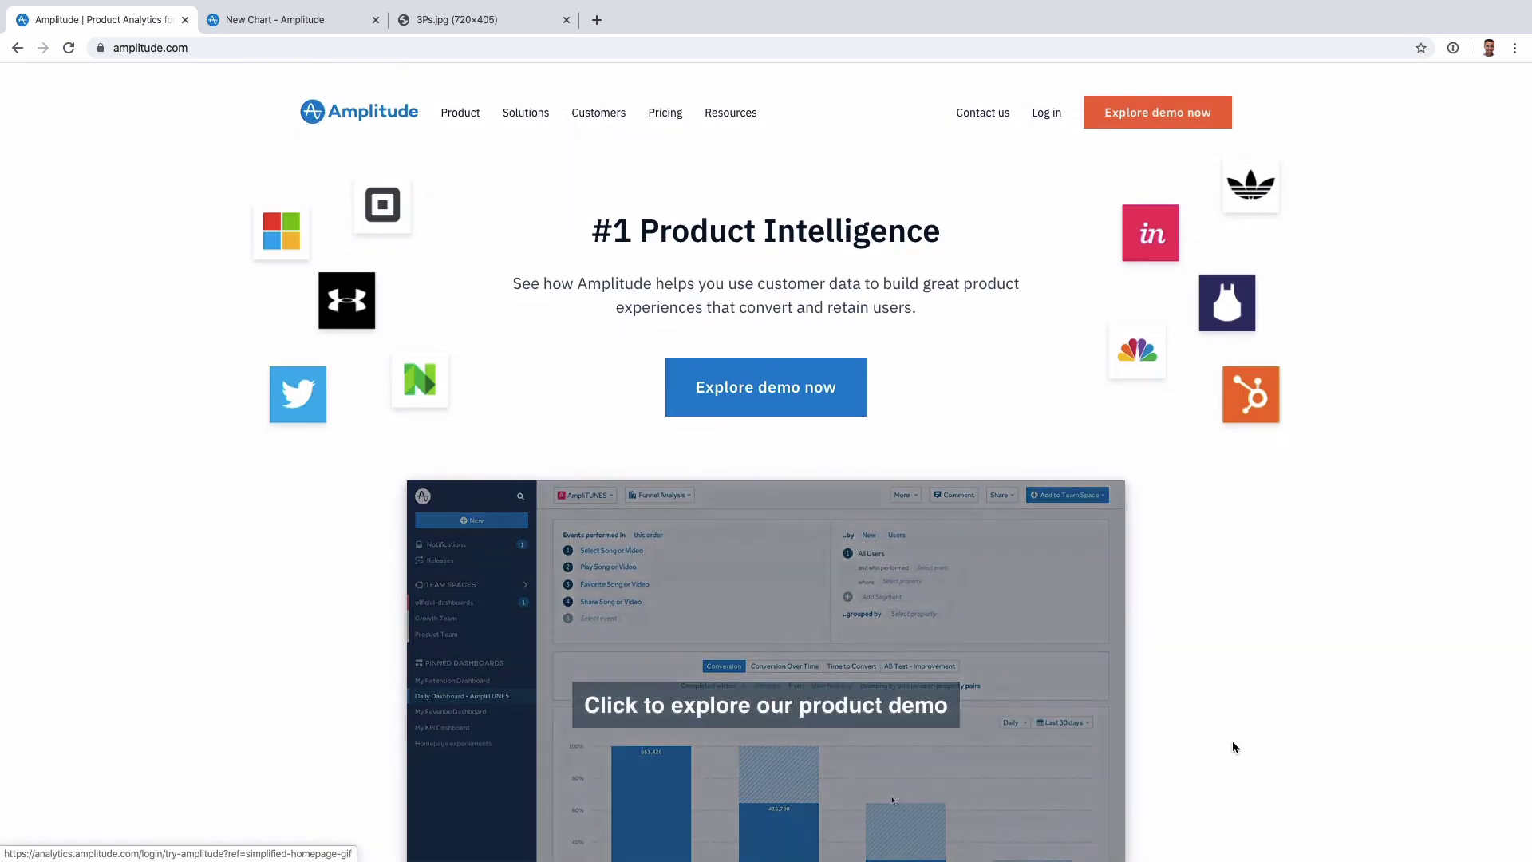